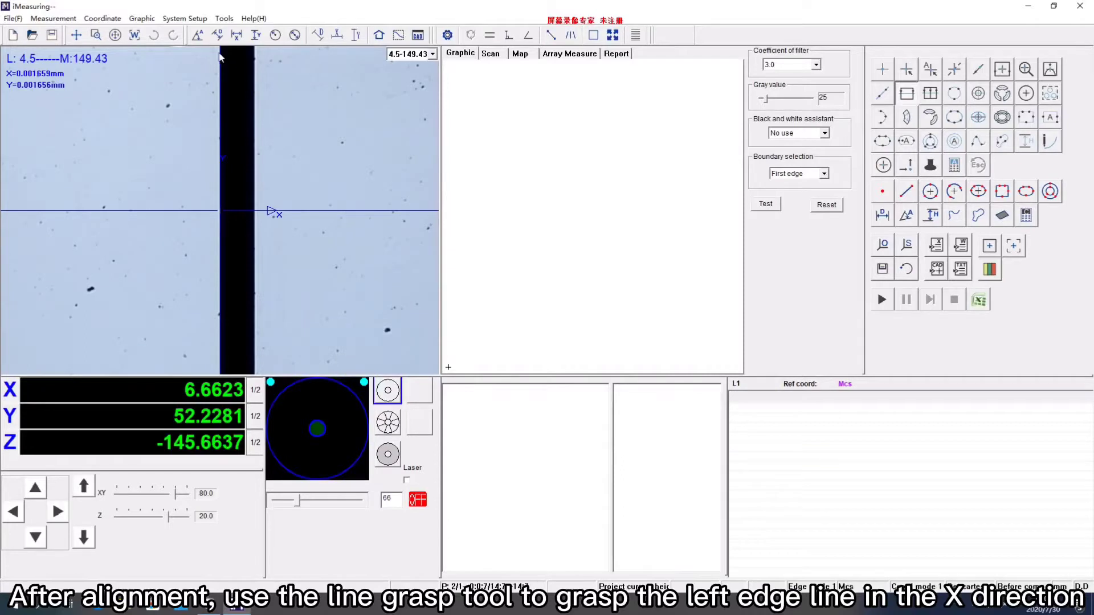
Measure the black bar's left edge as a line and translate it by 10 mm in X, with the number set to 20
left_click_drag(218, 301, 186, 327)
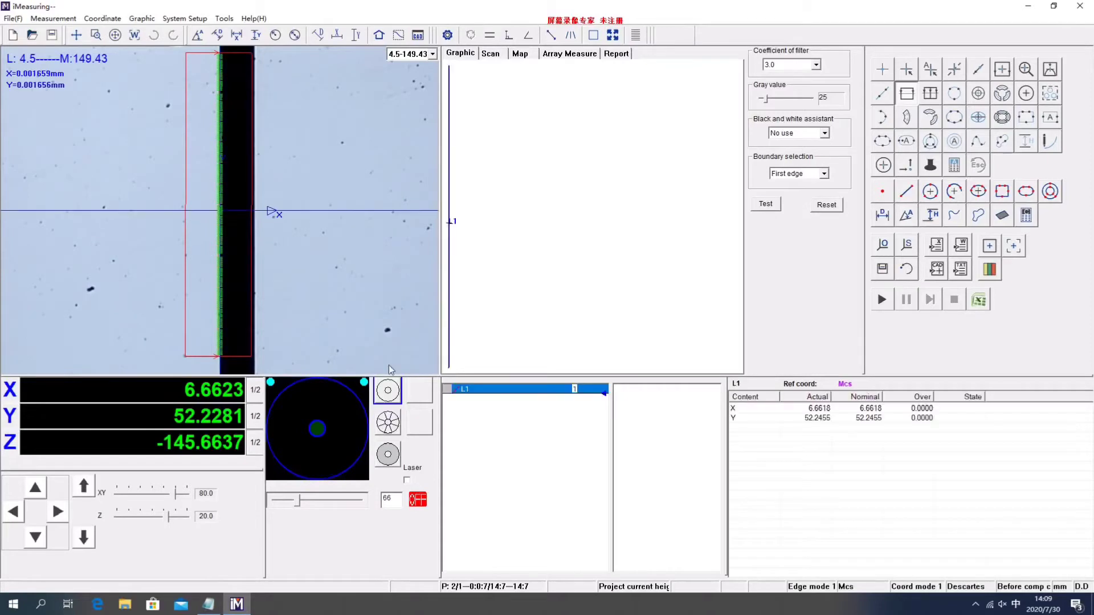
right_click(530, 396)
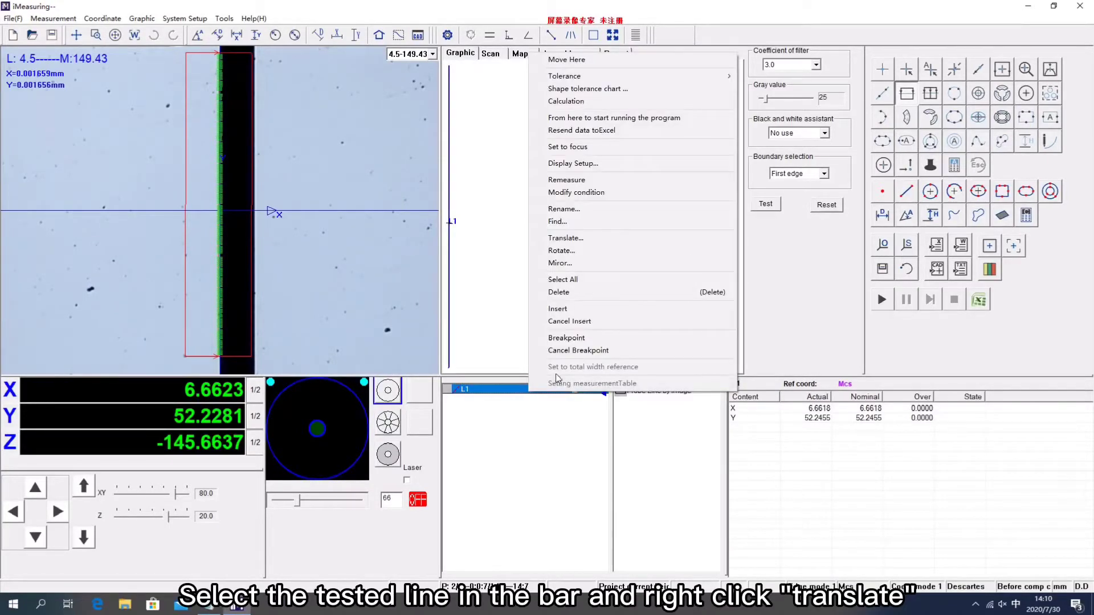
left_click(580, 244)
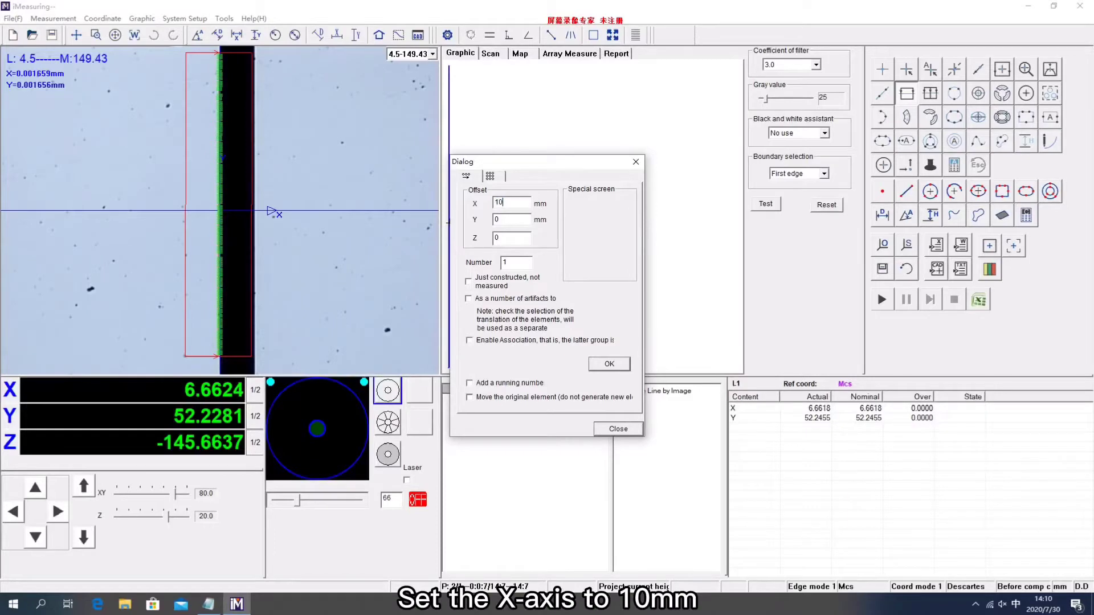
double_click(517, 263)
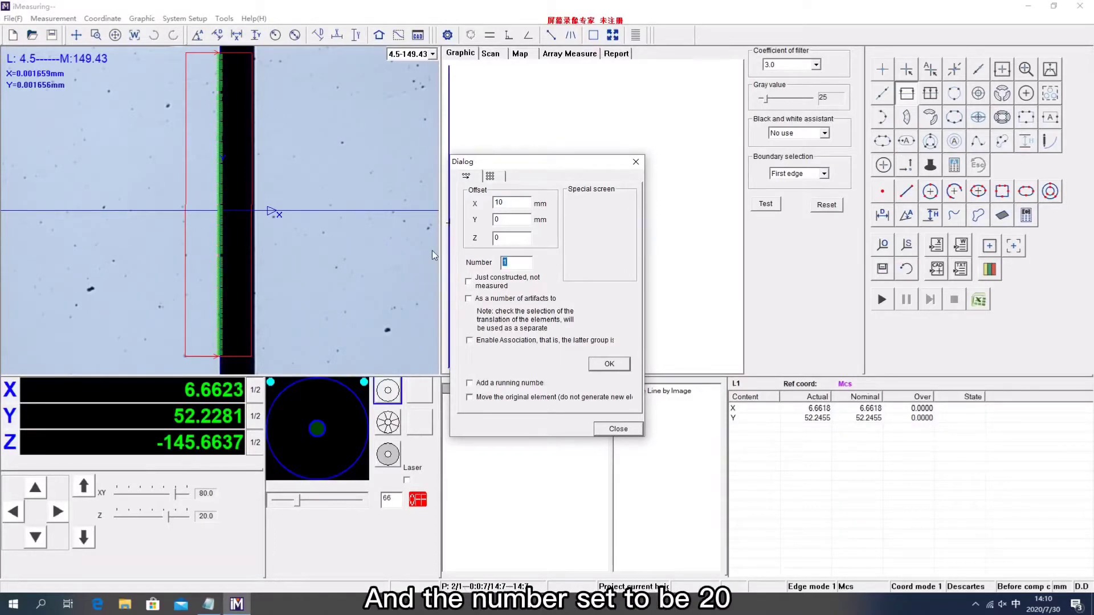
type("20")
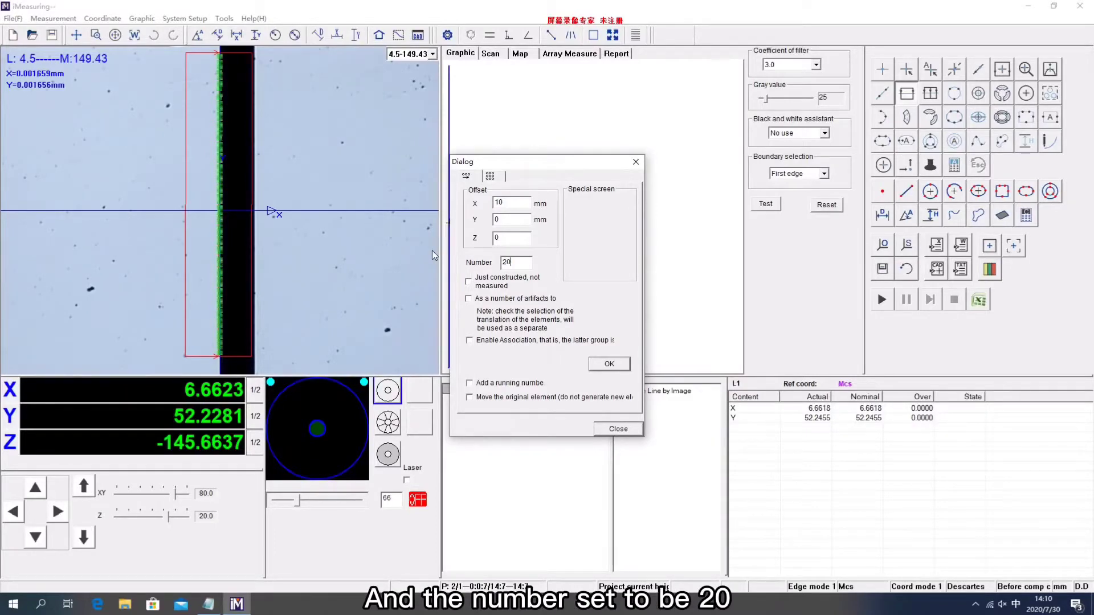
left_click(610, 365)
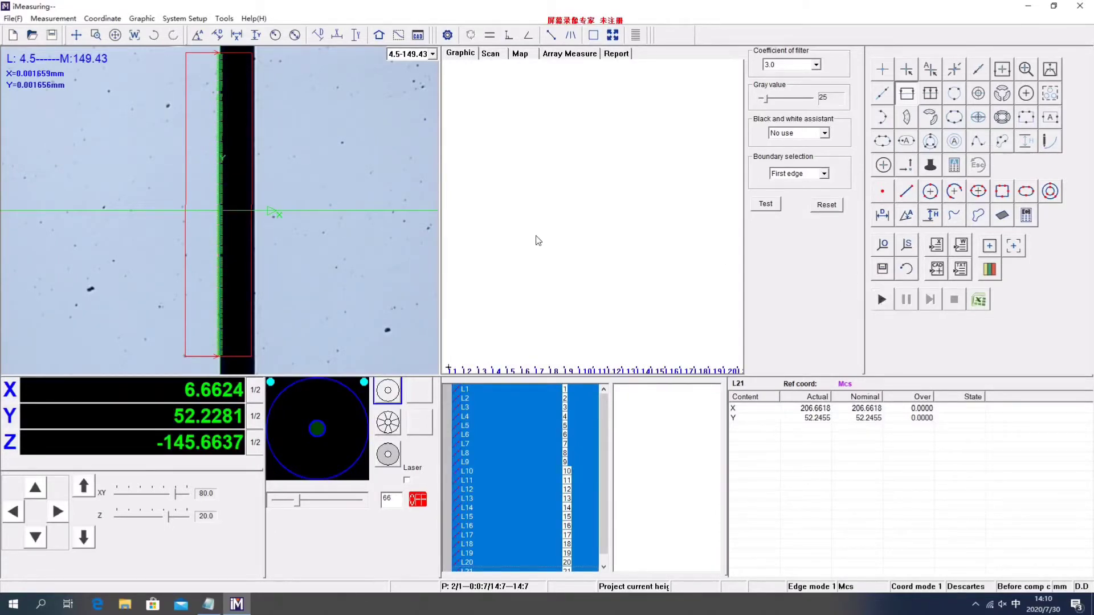
Turn off "Only output Tolerance control item" in the run program's report settings, leaving the base settings as they are
left_click(447, 35)
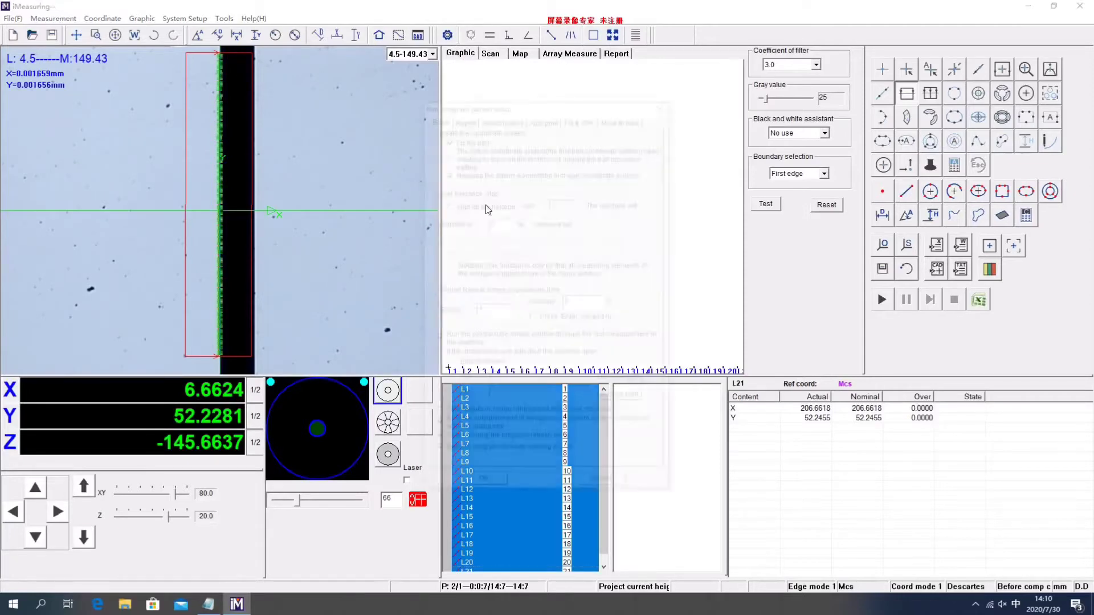
left_click(463, 115)
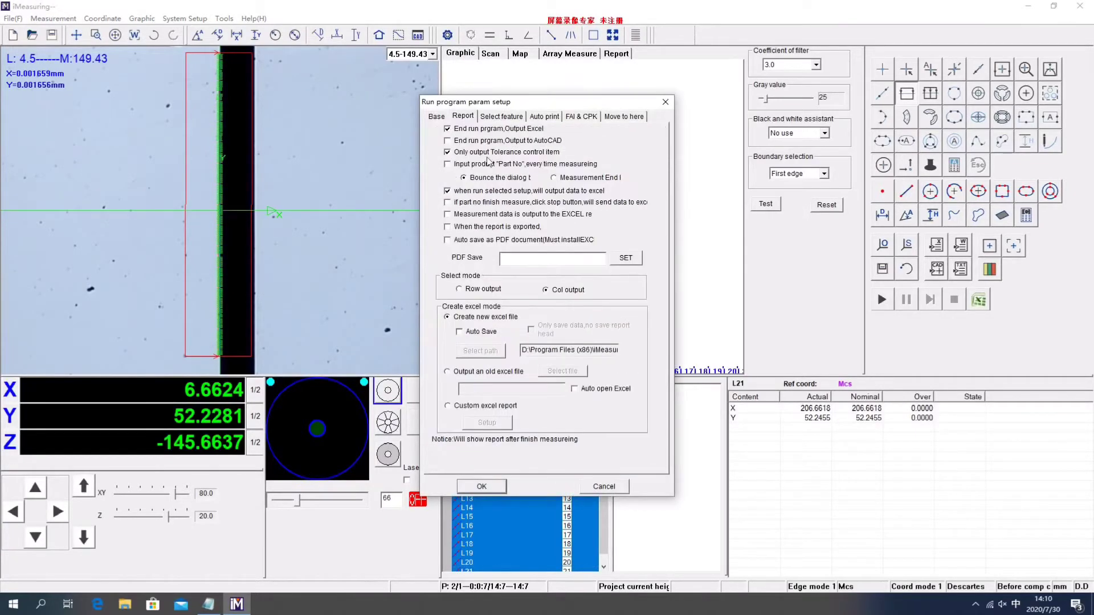
left_click(458, 154)
left_click(481, 487)
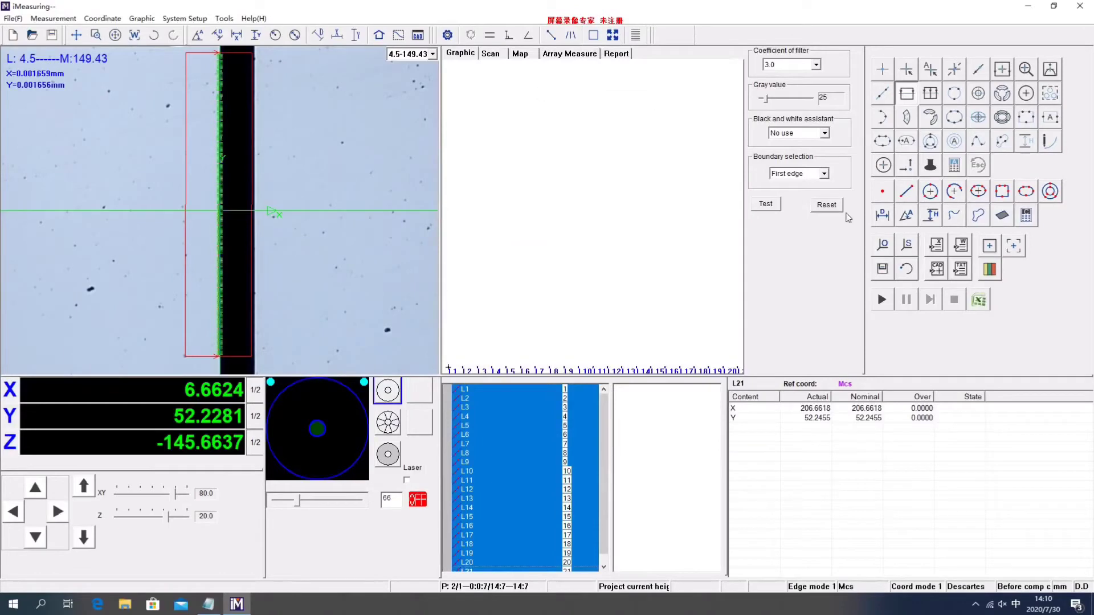
left_click(448, 35)
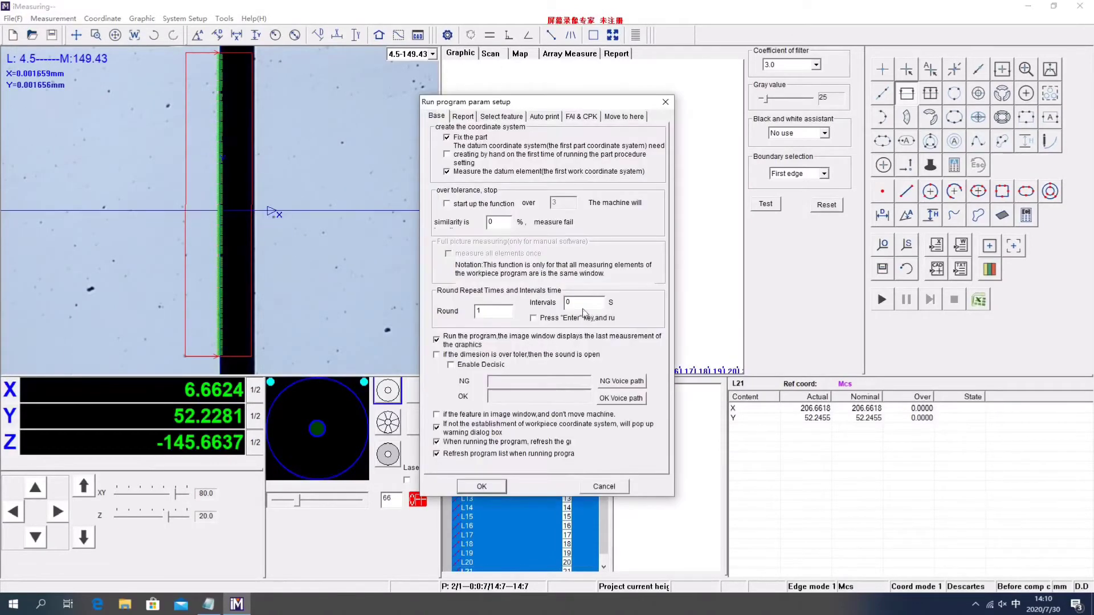
left_click(482, 487)
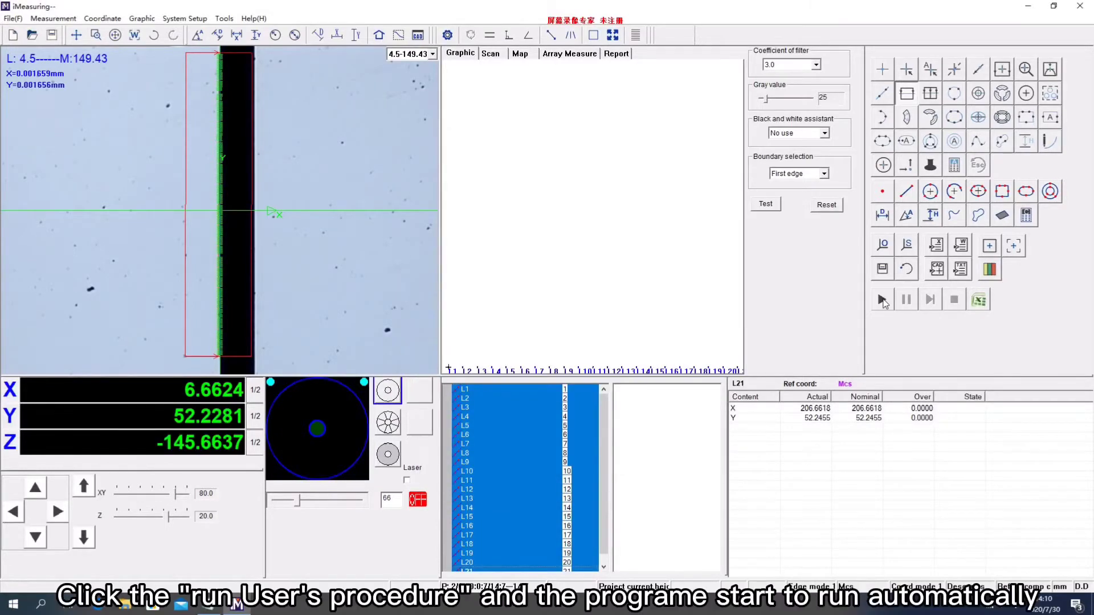
Run the measuring program for all the lines and check the exported Excel report
left_click(883, 299)
left_click(582, 326)
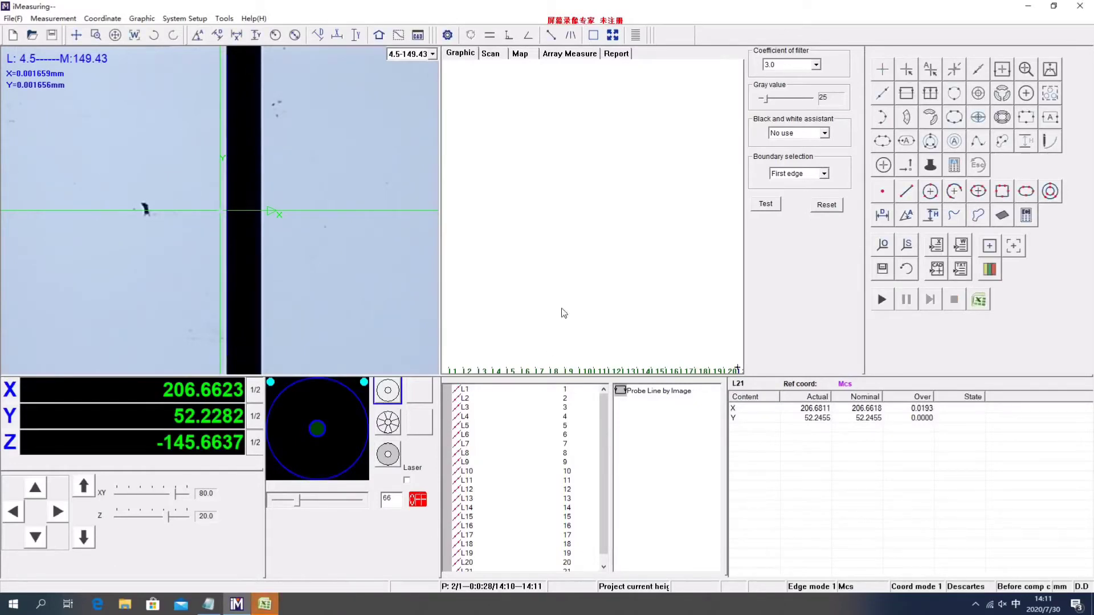
left_click(267, 608)
left_click(268, 609)
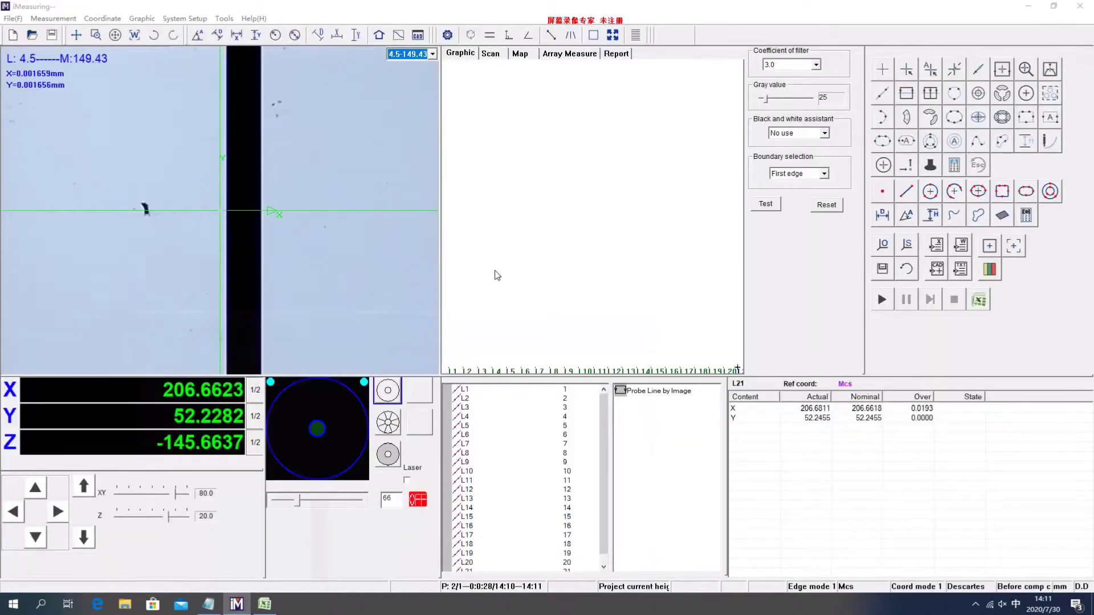
Check which compensation types are enabled in the system's compensation selection, without changing any
left_click(184, 18)
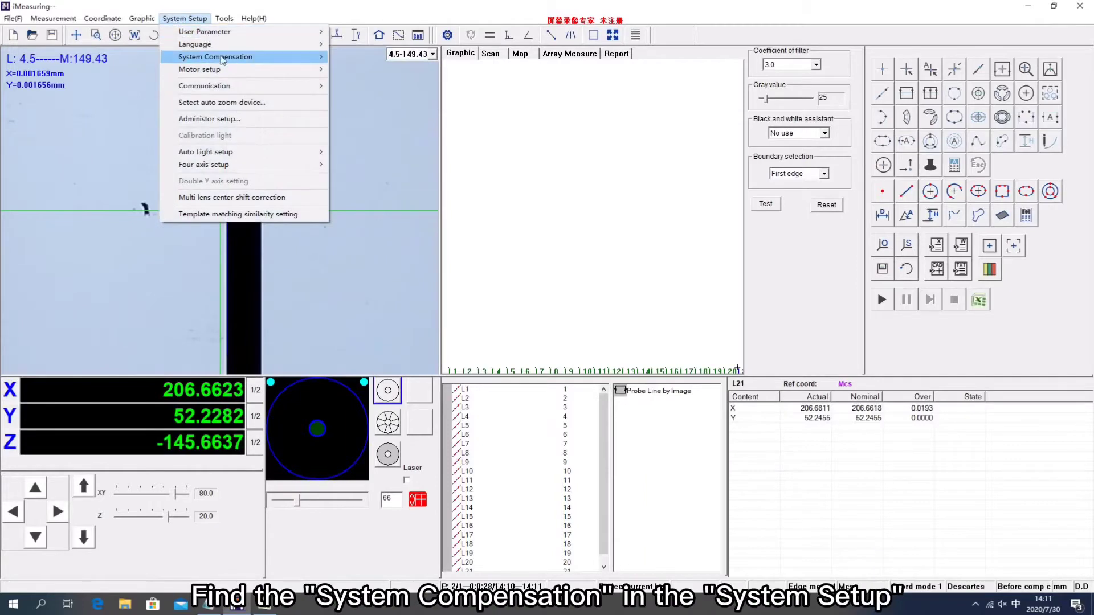
mouse_move(270, 60)
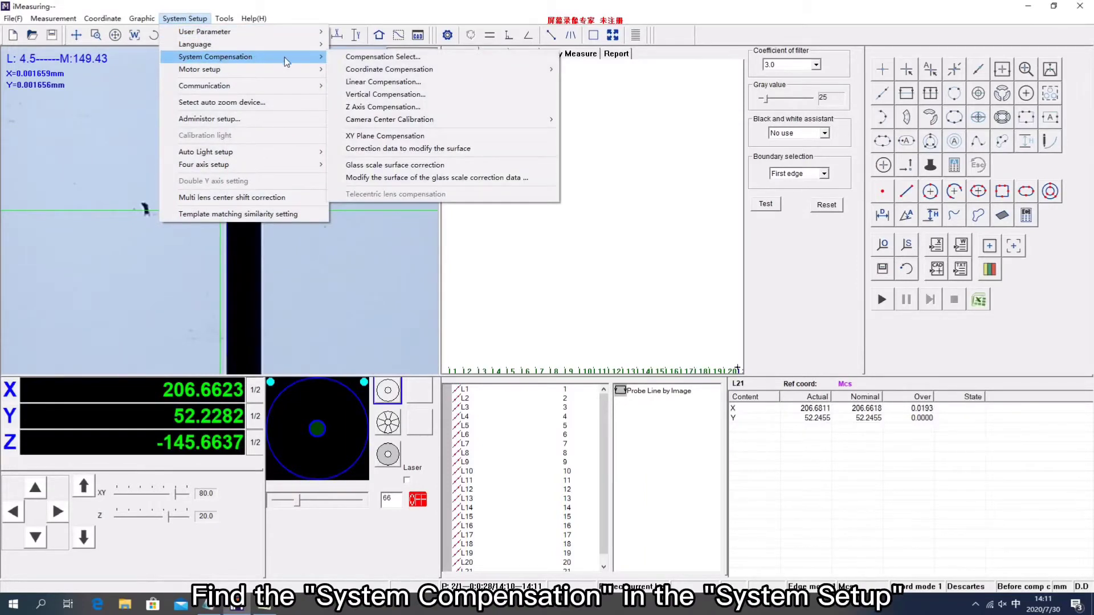
left_click(371, 60)
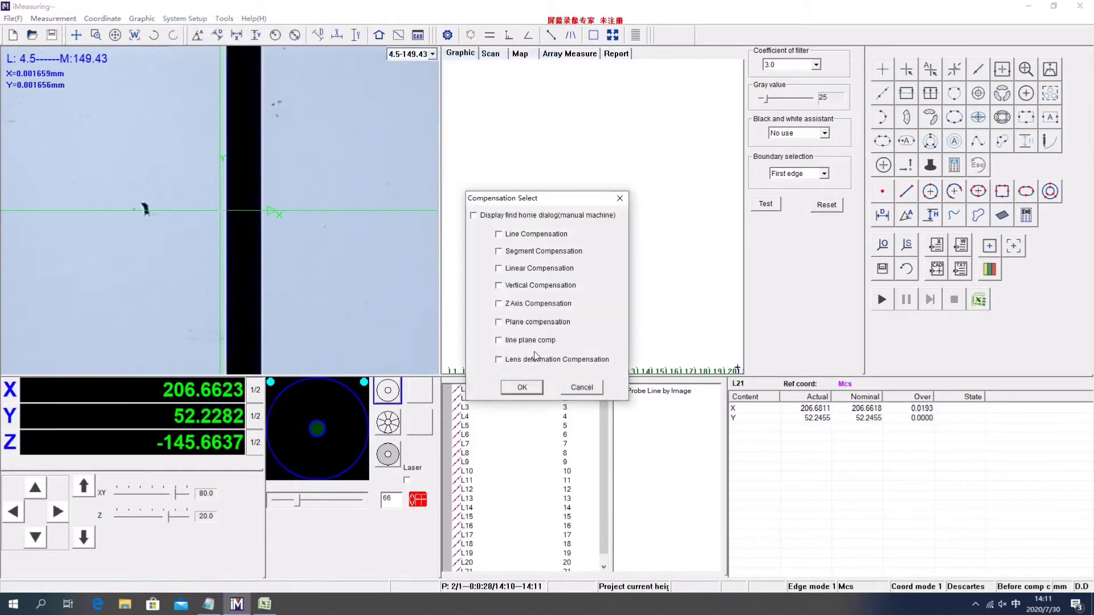
left_click(582, 388)
Run the glass scale surface correction and add the measured lines as surface data
left_click(186, 19)
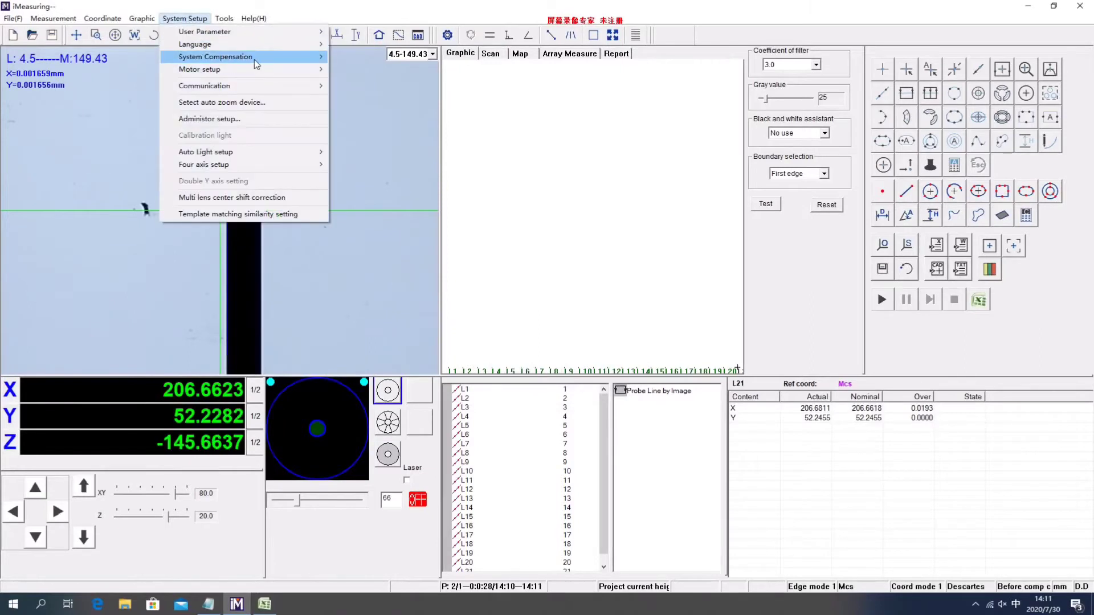
mouse_move(268, 57)
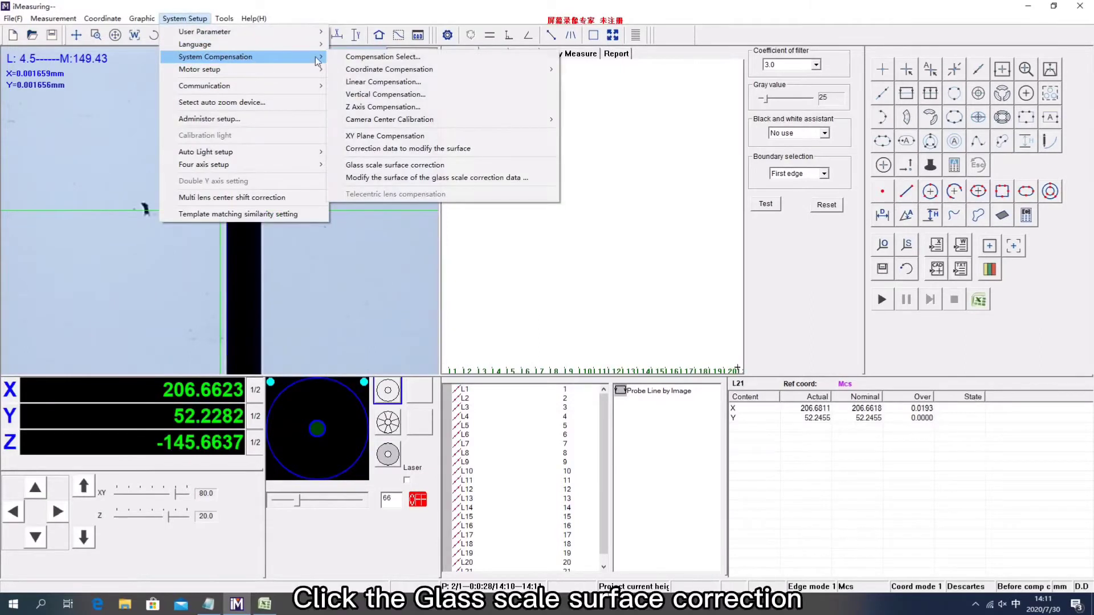
left_click(382, 165)
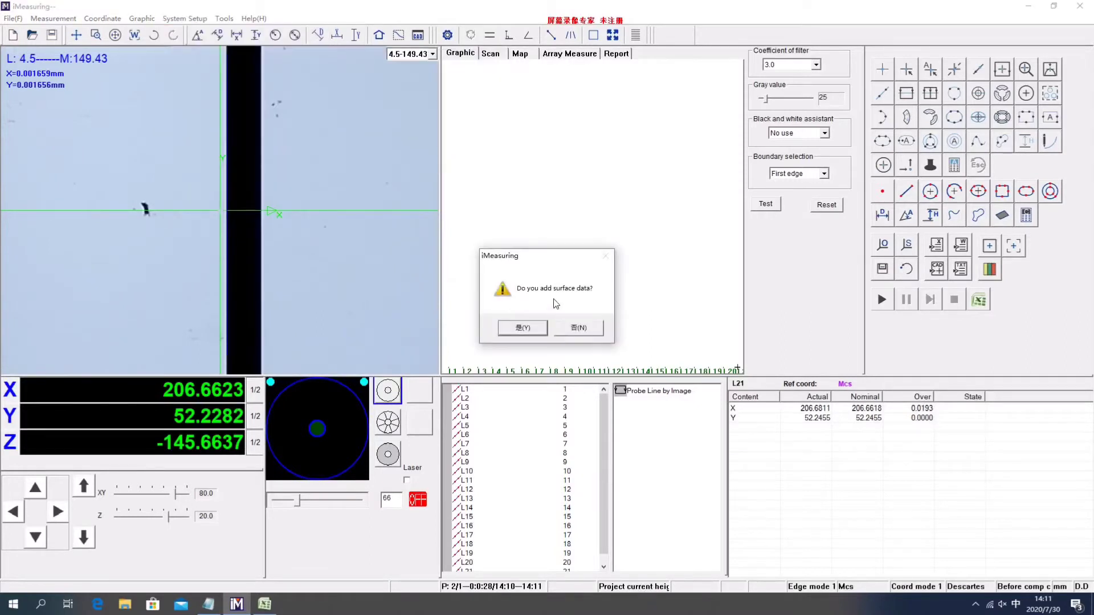
left_click(522, 329)
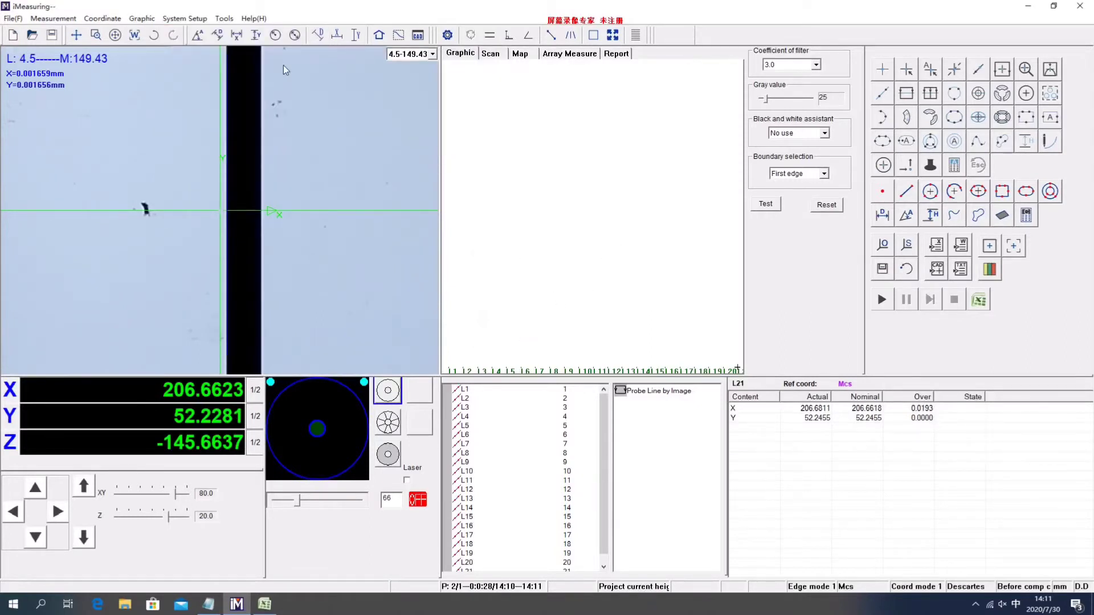
Enable the "line plane comp" option in the system's compensation selection
left_click(174, 19)
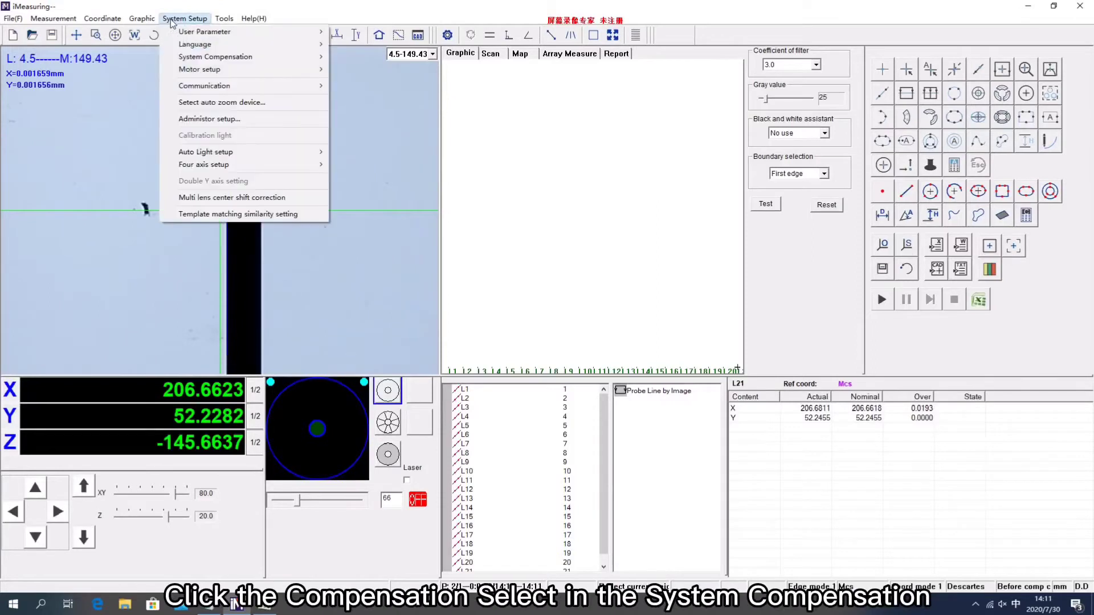
mouse_move(263, 57)
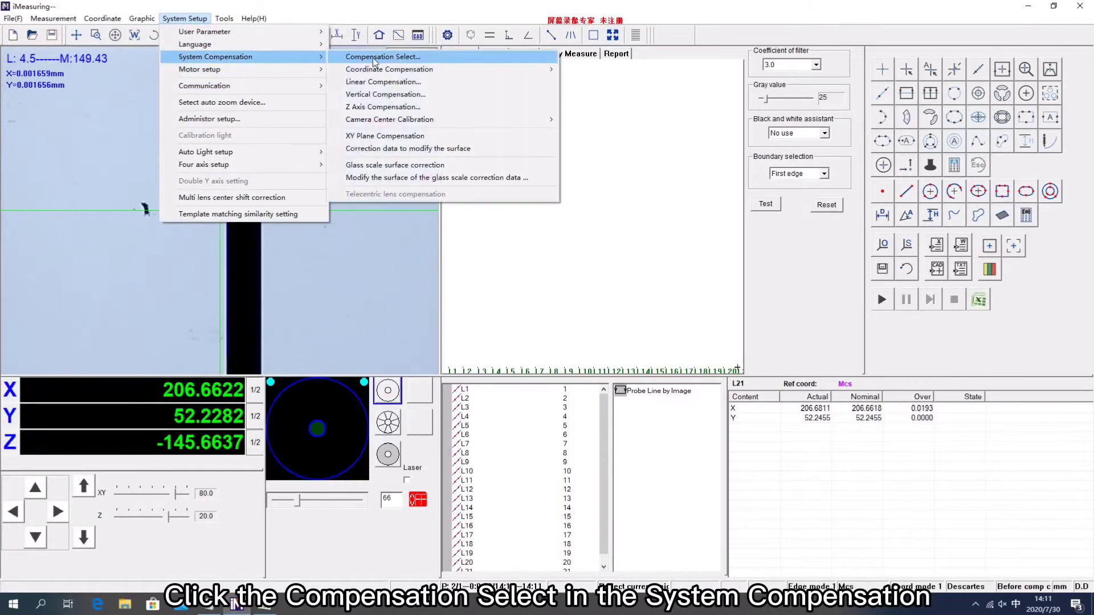
left_click(378, 57)
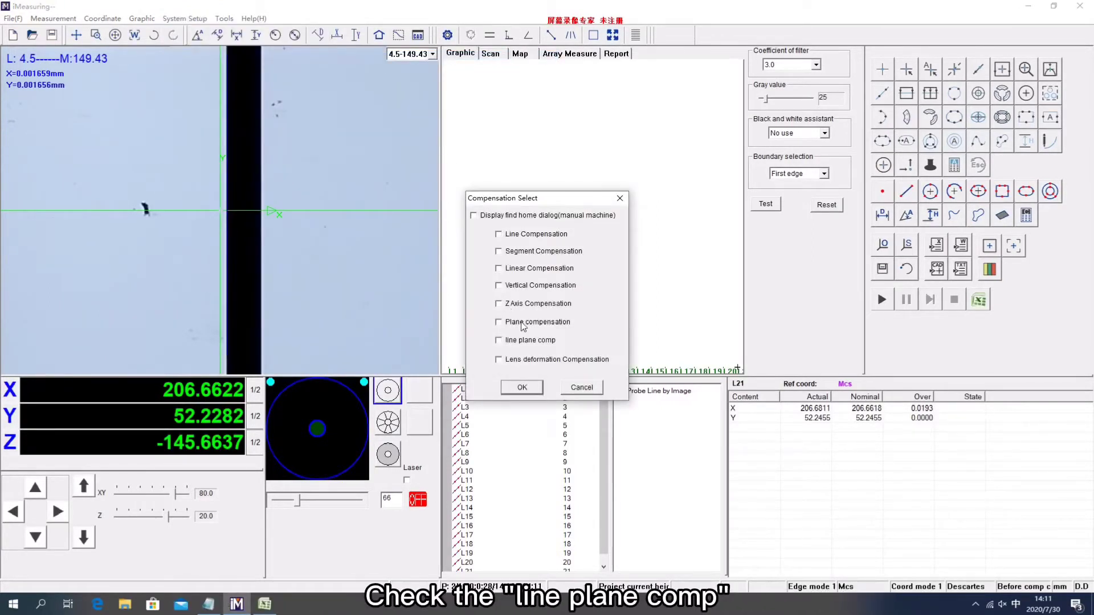
left_click(499, 341)
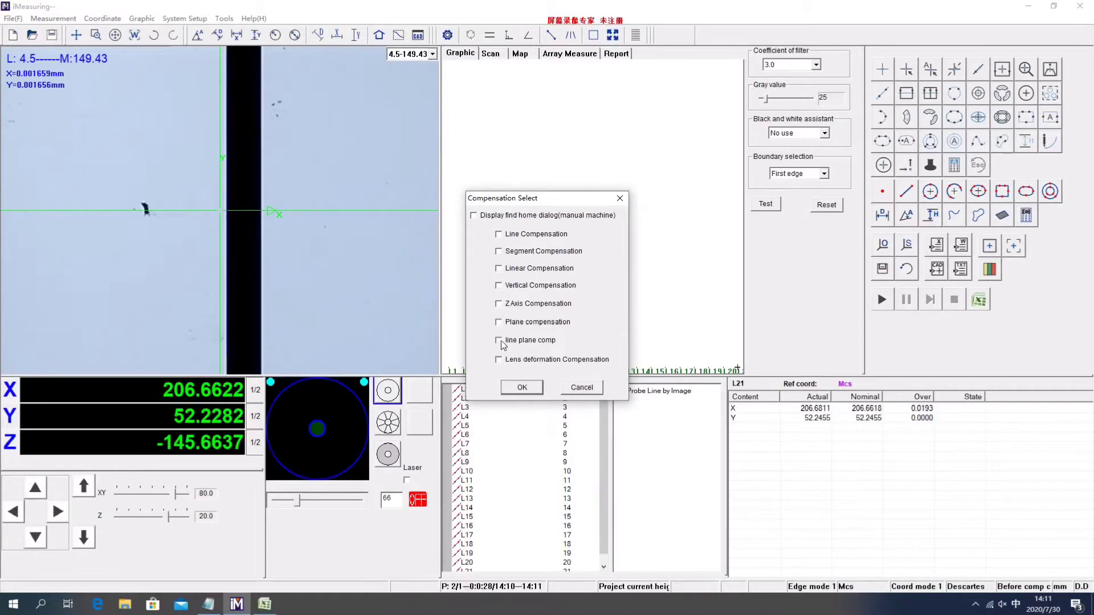
left_click(522, 388)
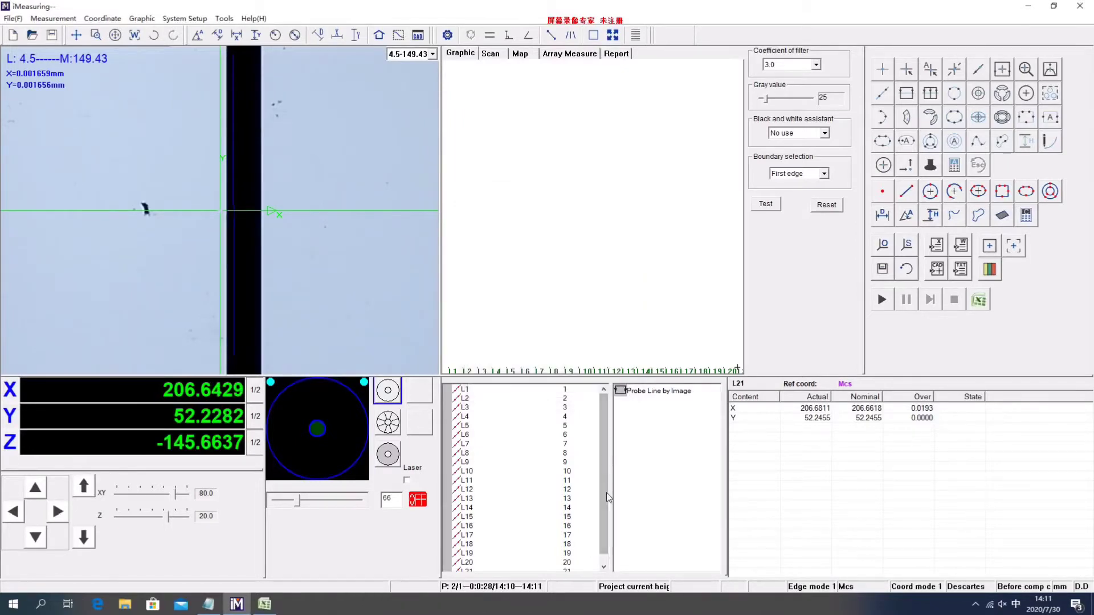
Move the stage to the first measured line, L1, and start a new measurement program without saving the data
right_click(468, 389)
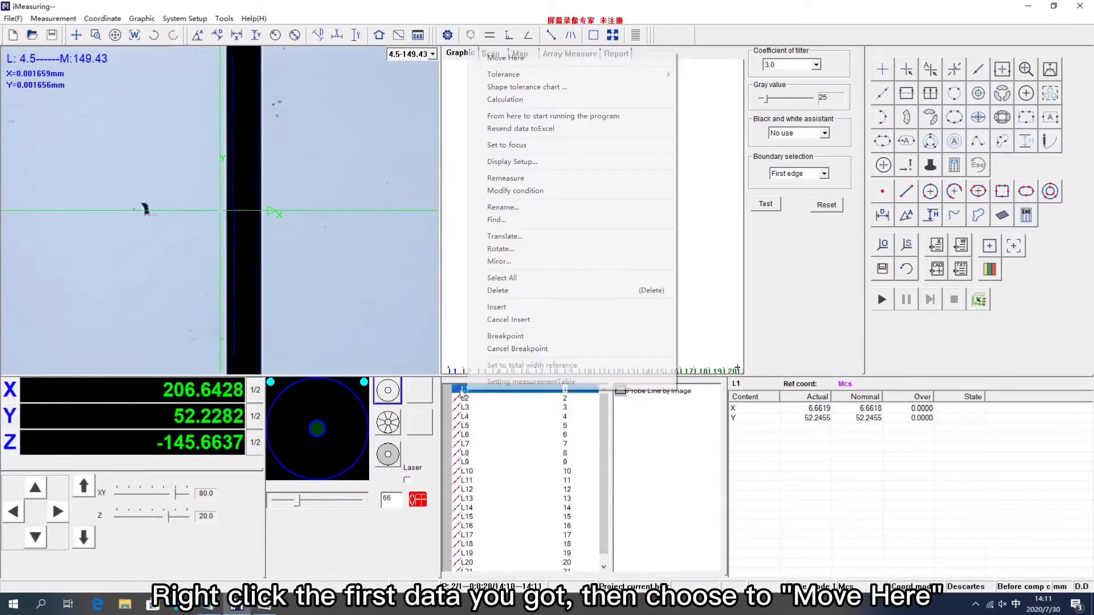
left_click(511, 59)
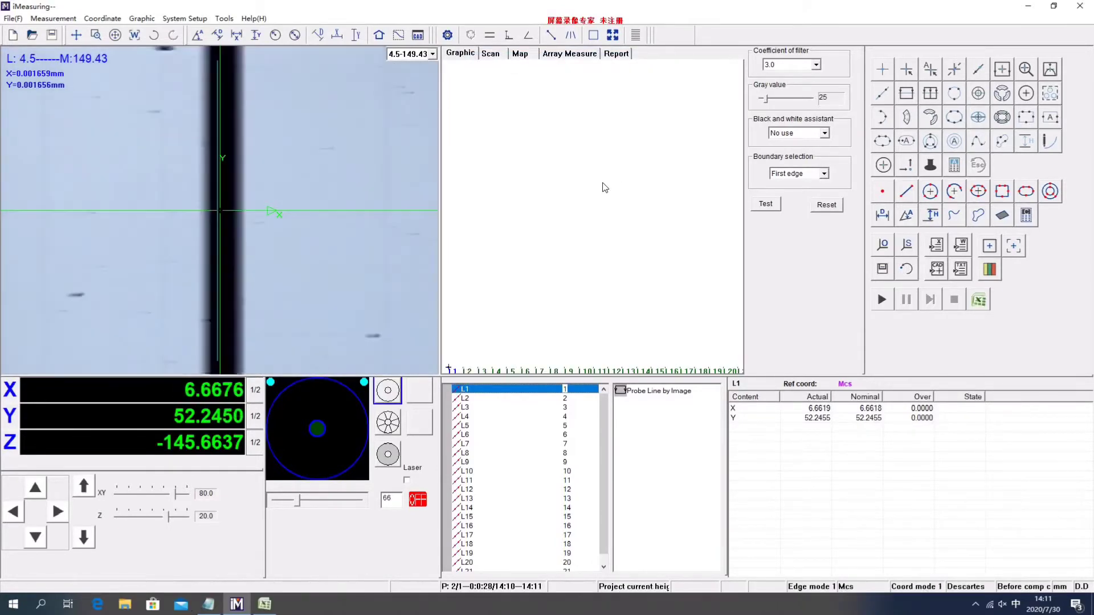
left_click(13, 36)
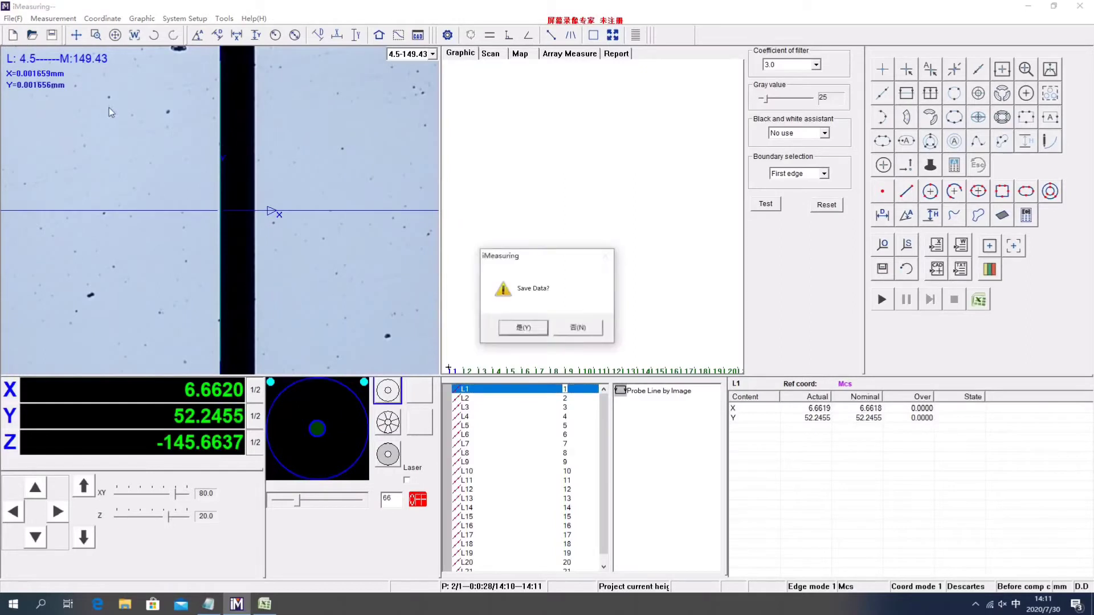
left_click(575, 329)
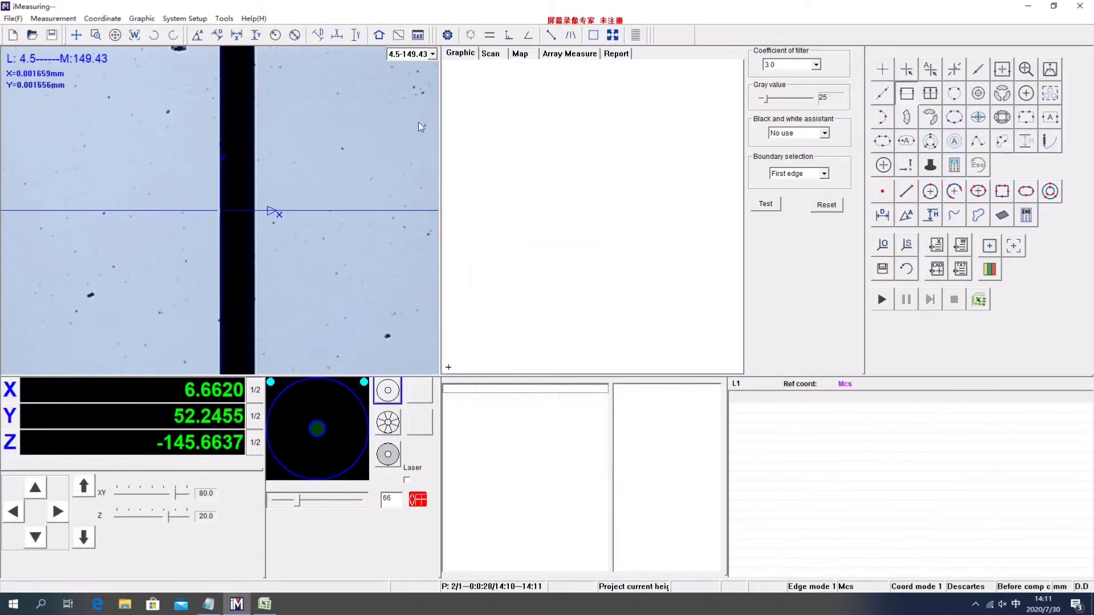
Measure the bar's left edge as a line and save a coordinate system with its X, Y and Z origin there, without axis alignment
left_click_drag(220, 67, 220, 324)
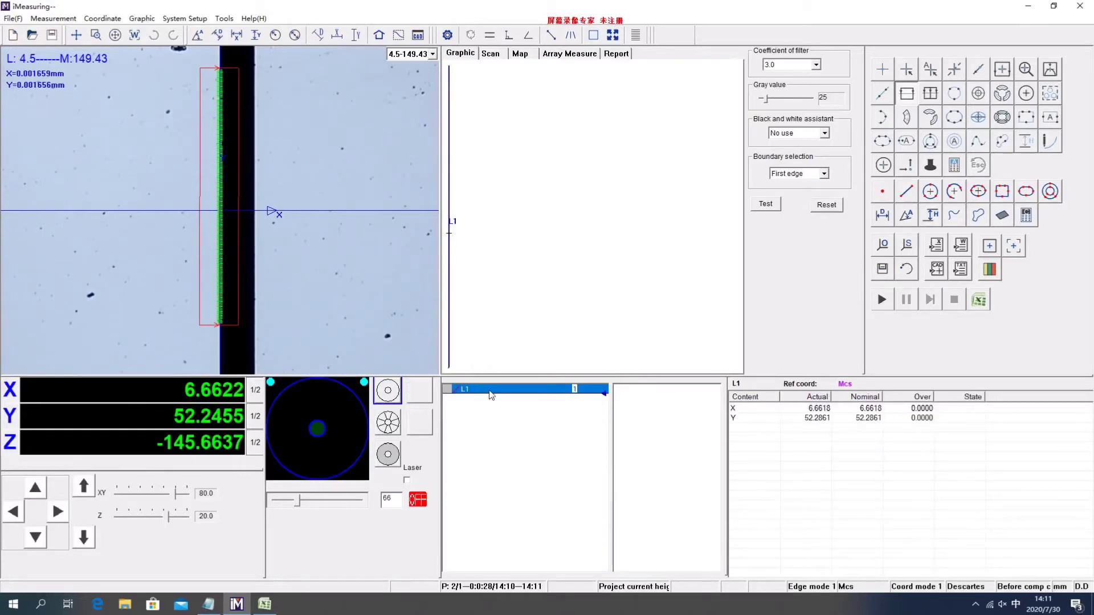
left_click(881, 248)
left_click(528, 337)
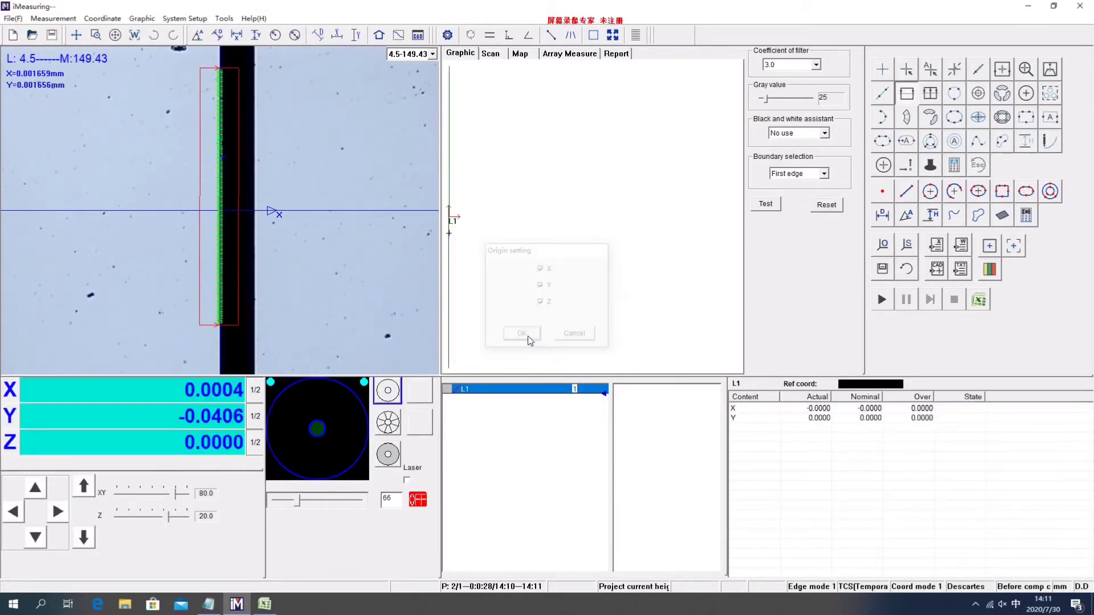
left_click(883, 269)
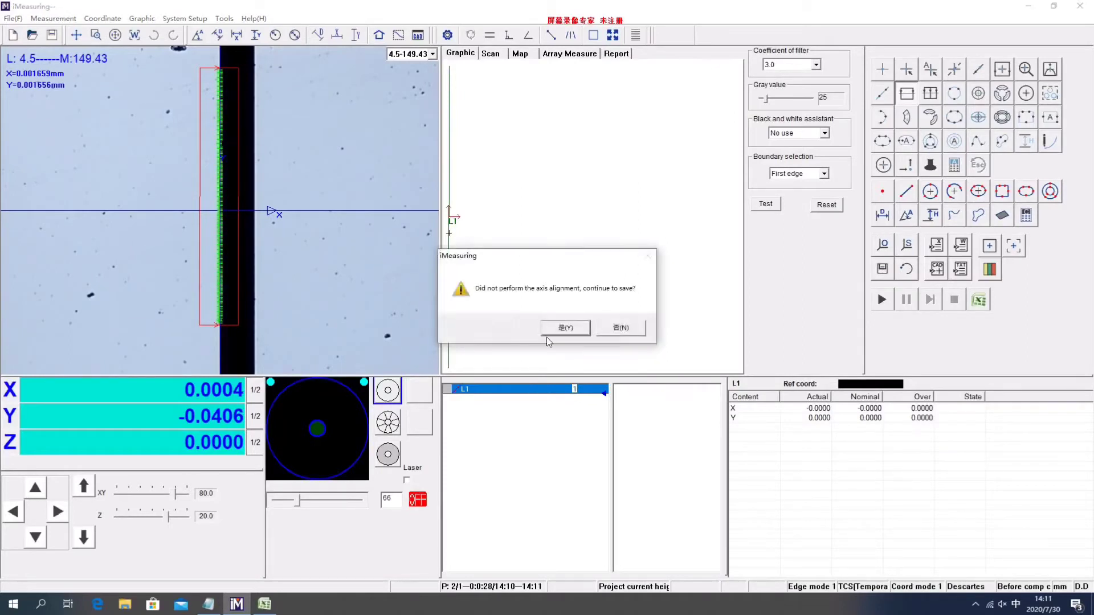
left_click(558, 325)
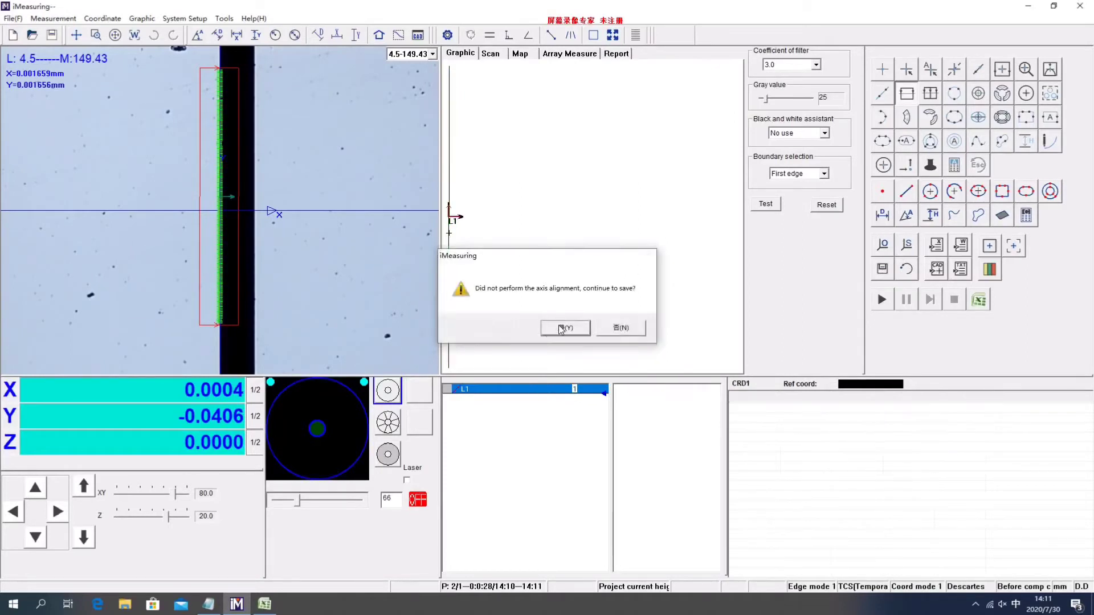
Measure the bar's left edge again as a line and translate it with a 10 mm X offset and a number of 20
left_click(216, 207)
right_click(476, 408)
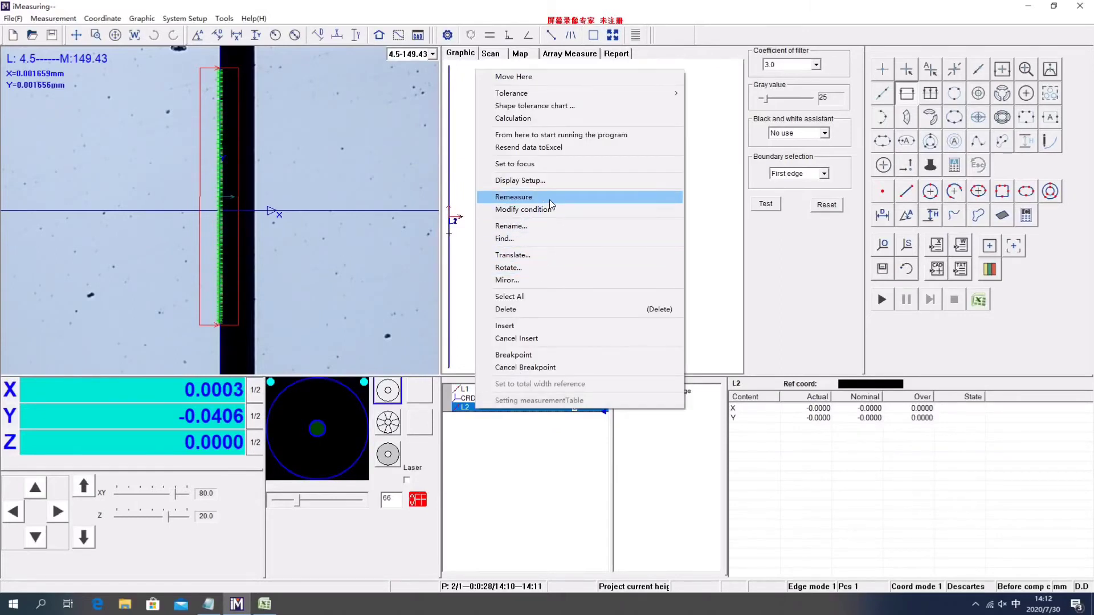
left_click(530, 254)
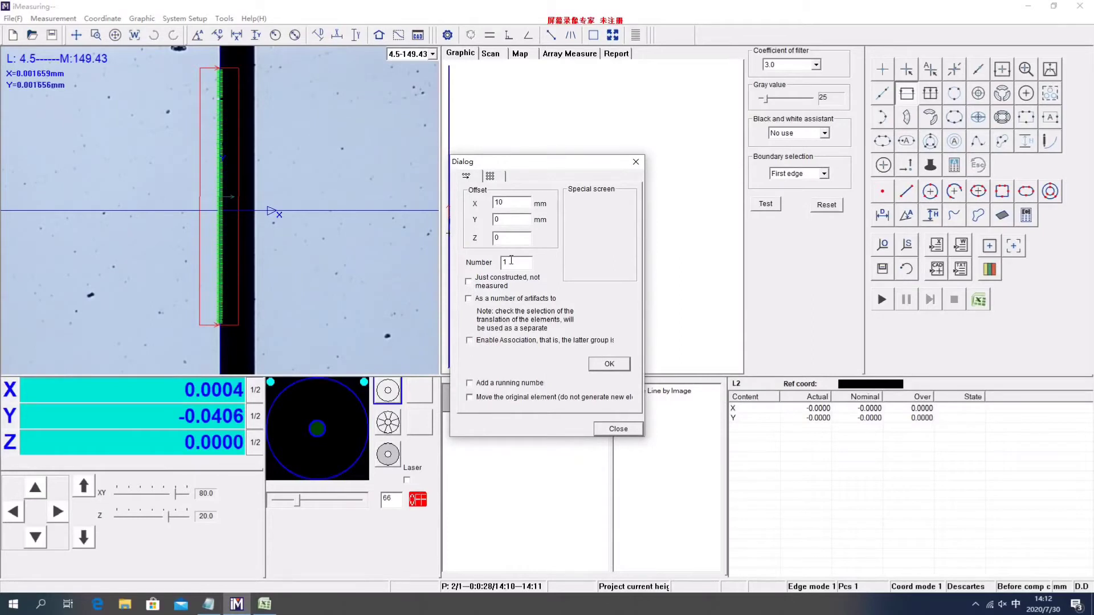
key("BackSpace")
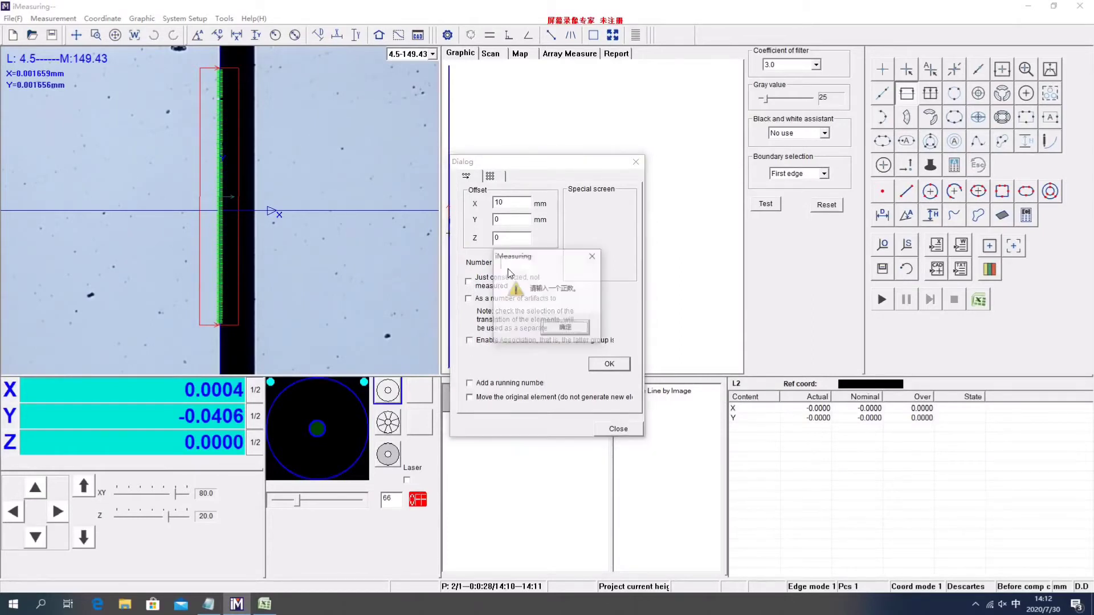
left_click(551, 332)
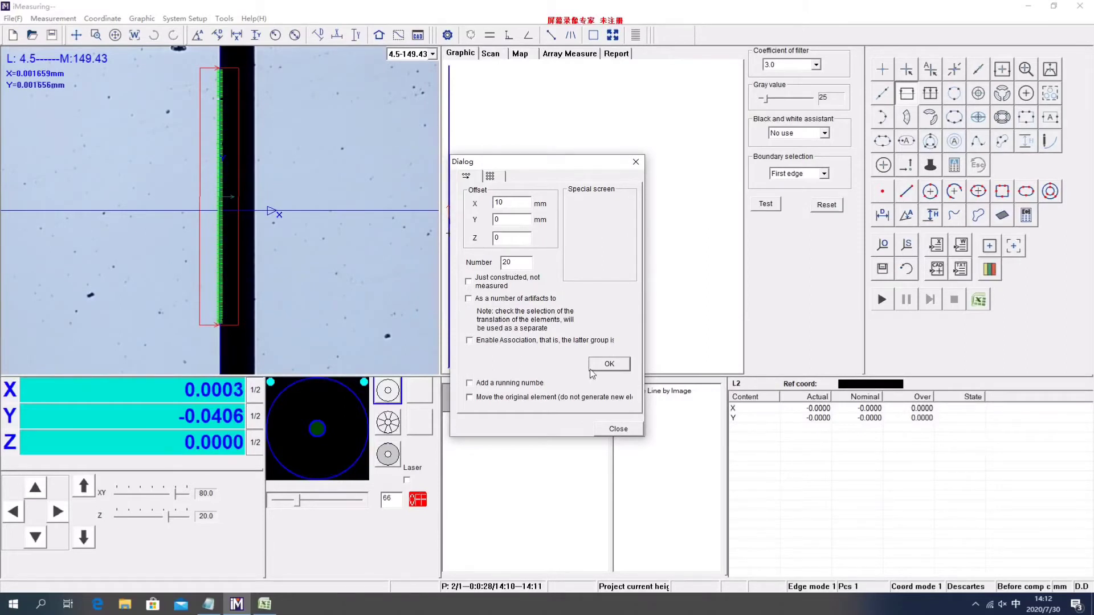
left_click(609, 366)
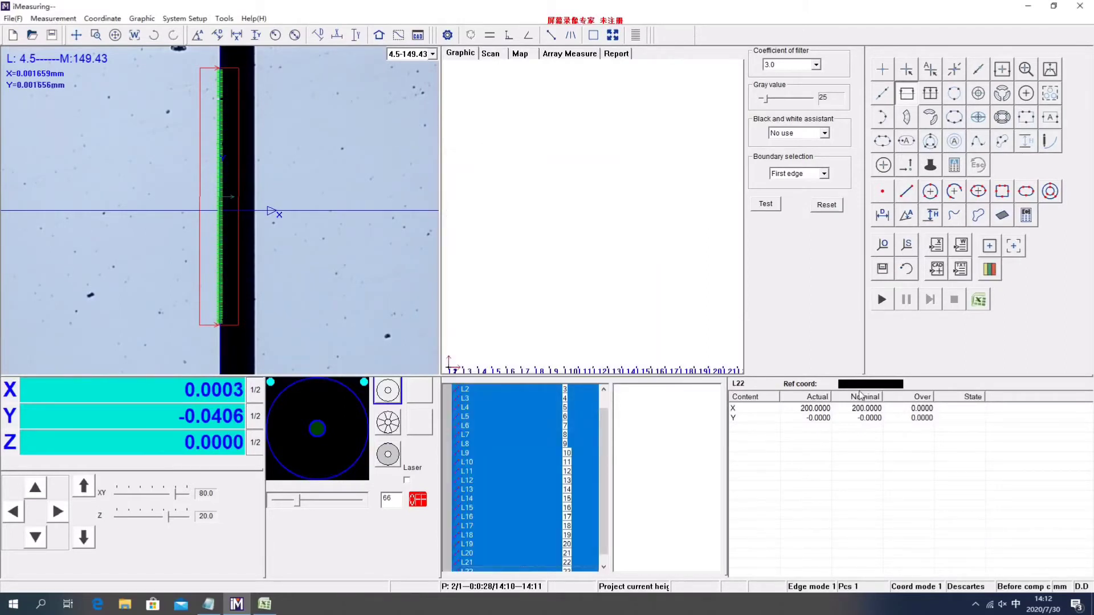
Run the measurement program, review the Over deviations in the exported Excel report, and close the workbook without saving
left_click(882, 300)
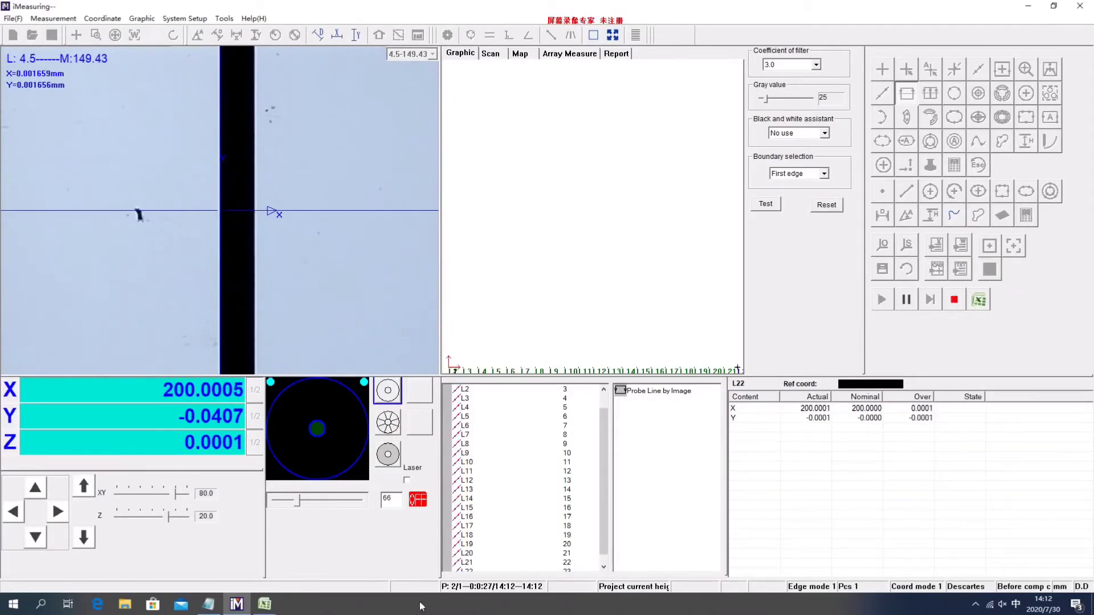
mouse_move(265, 604)
left_click(334, 556)
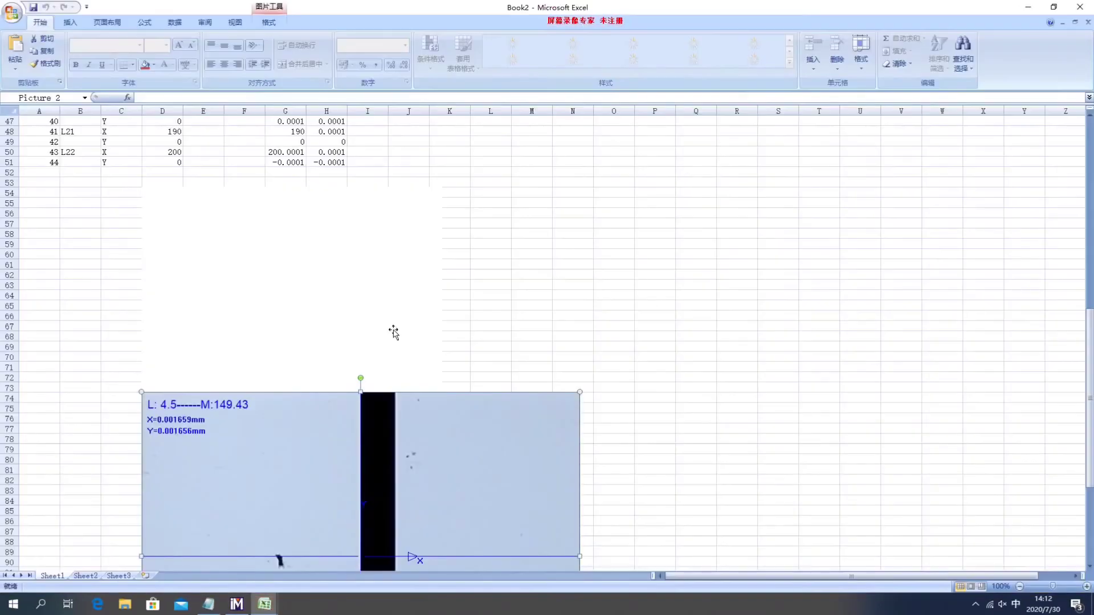
scroll(393, 332, "up", 15)
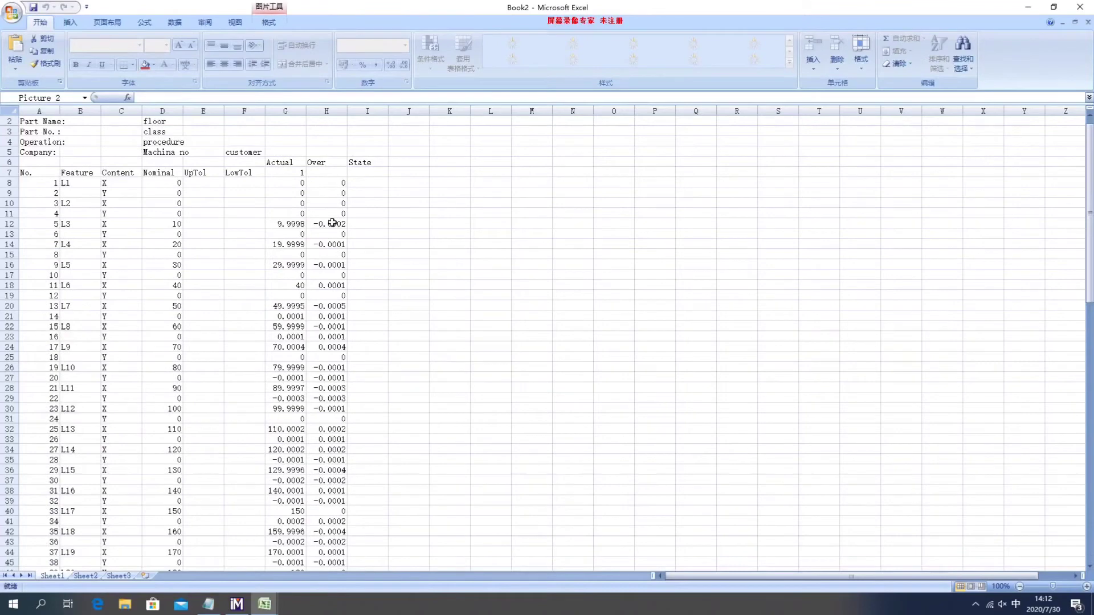
left_click_drag(332, 223, 342, 552)
scroll(460, 406, "down", 6)
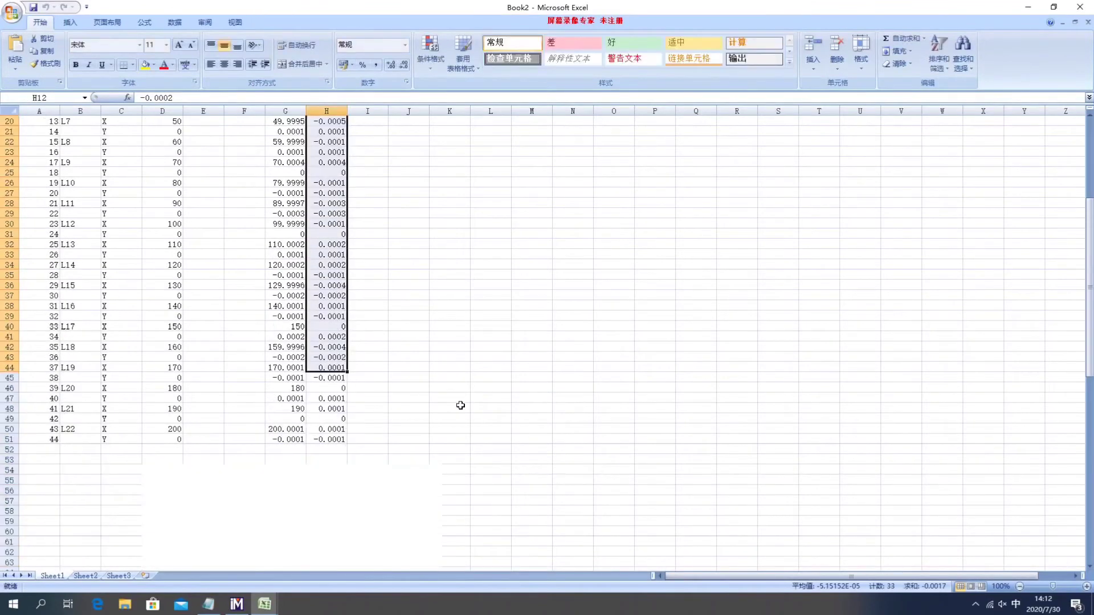
scroll(460, 405, "up", 4)
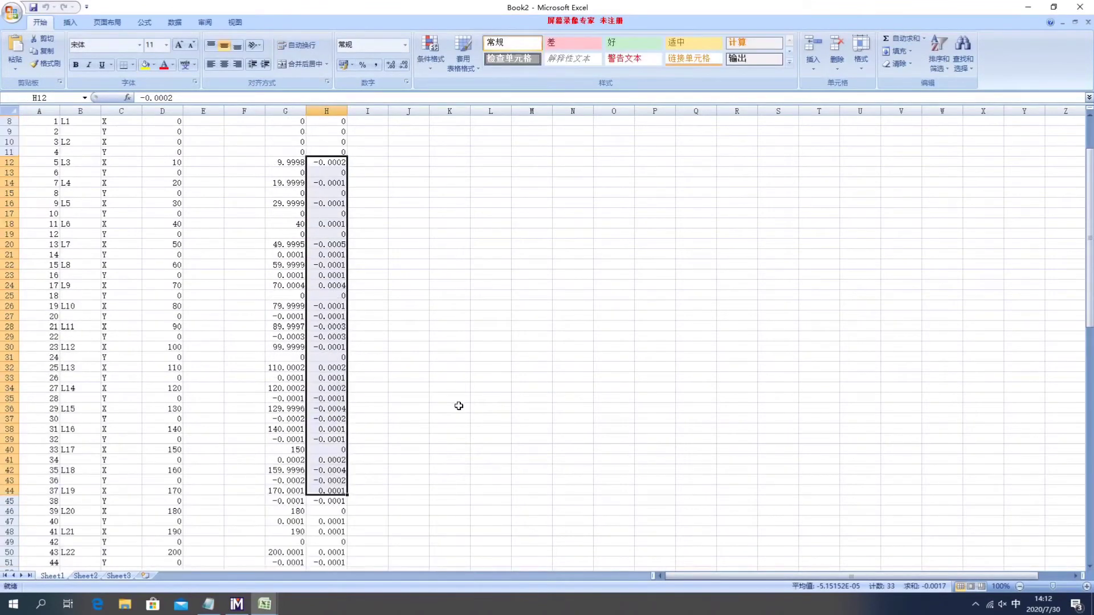
left_click(1080, 8)
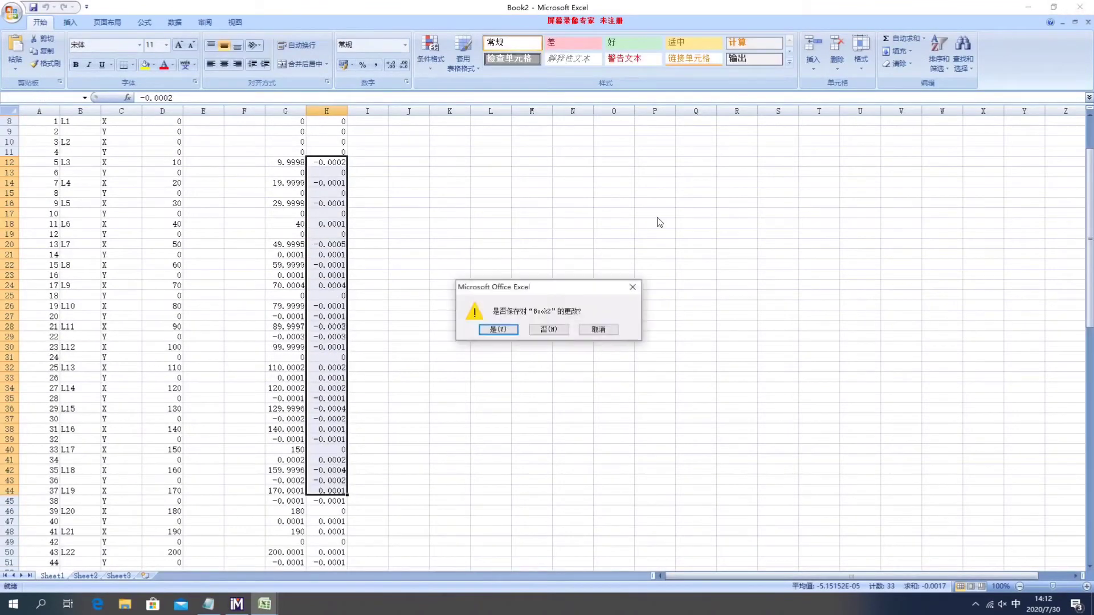
left_click(553, 330)
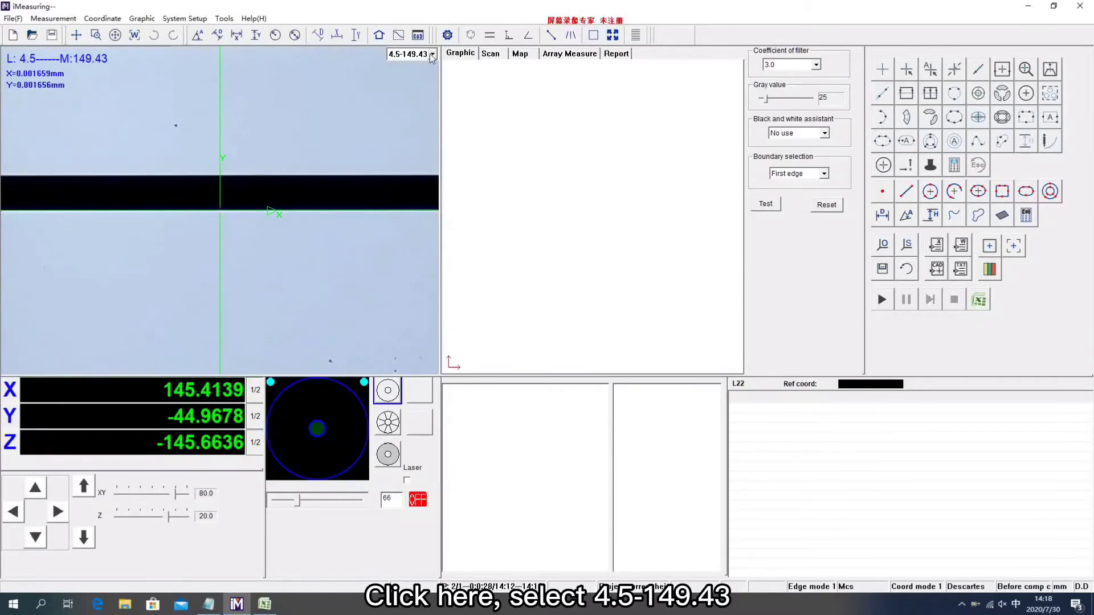
Select the 4.5-149.43 magnification and switch off line plane comp, leaving every option in the compensation selection off
left_click(432, 55)
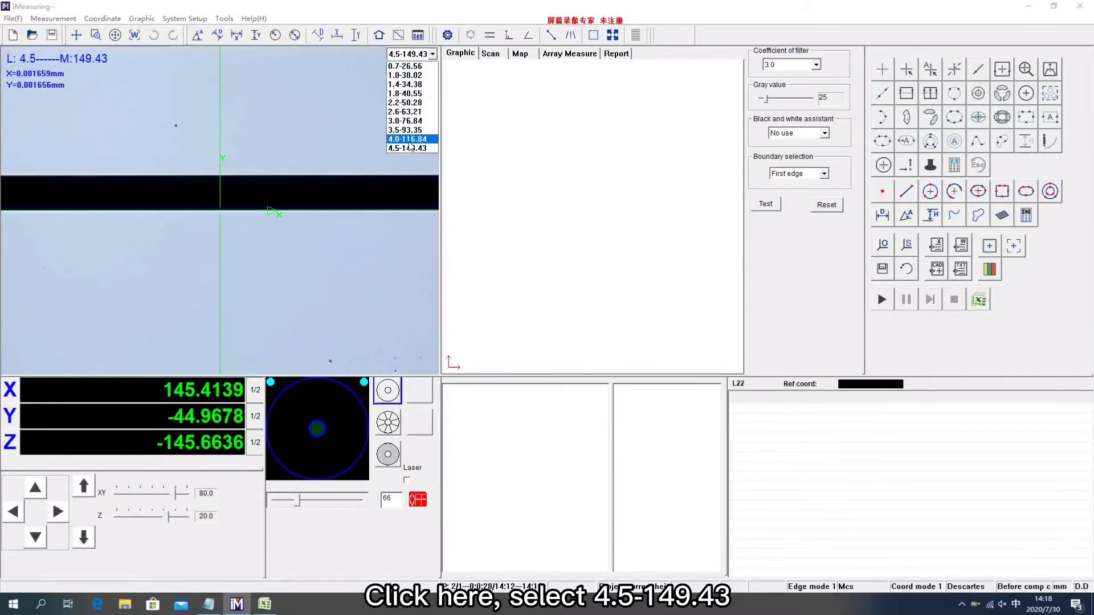
left_click(410, 149)
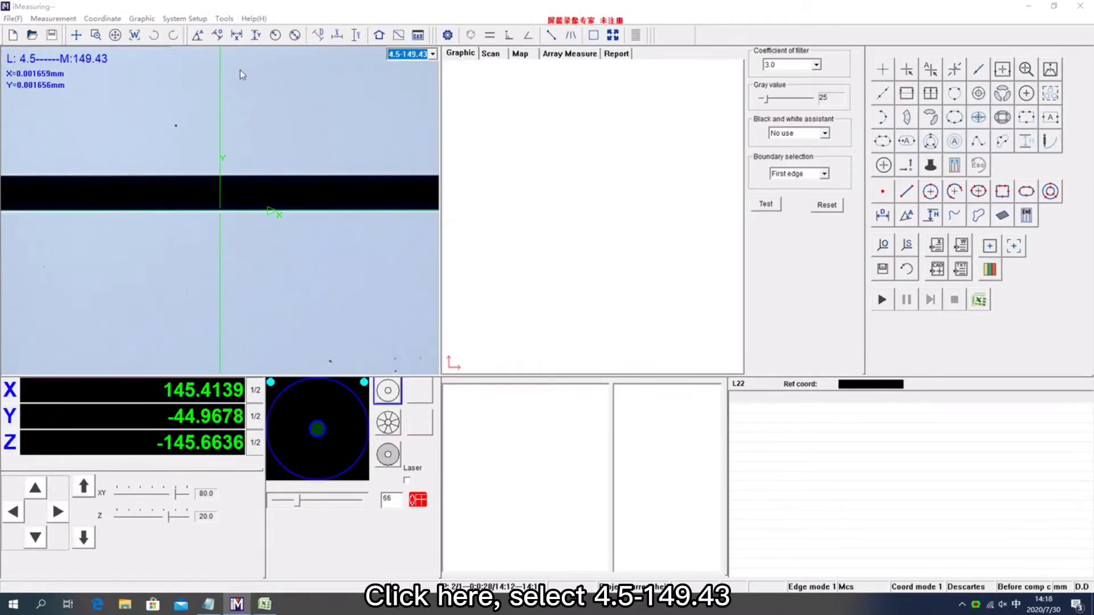
left_click(185, 18)
mouse_move(243, 59)
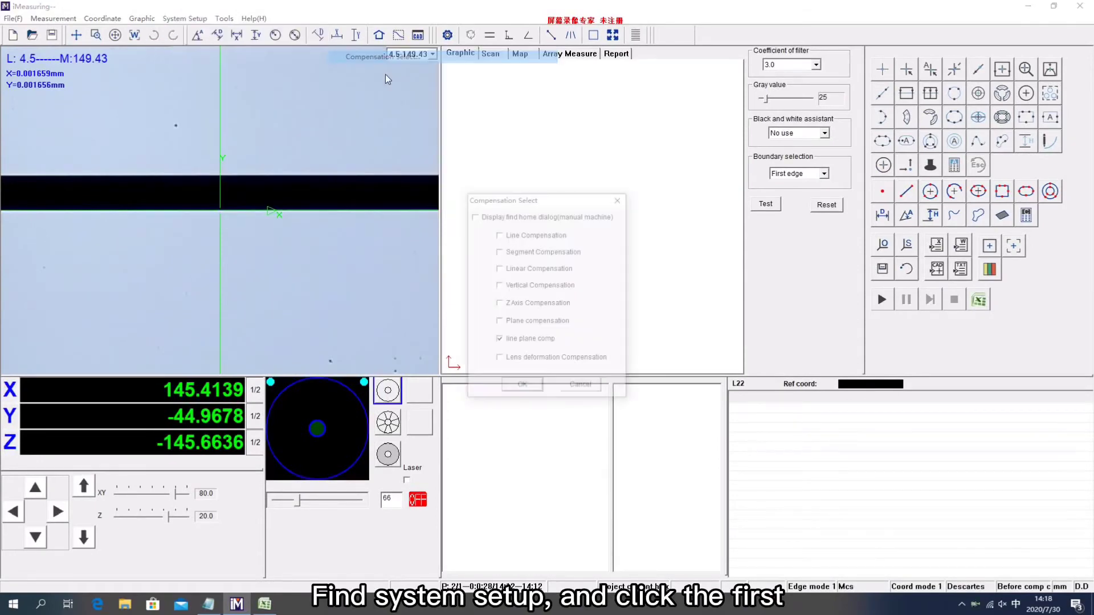
left_click(363, 58)
left_click(510, 388)
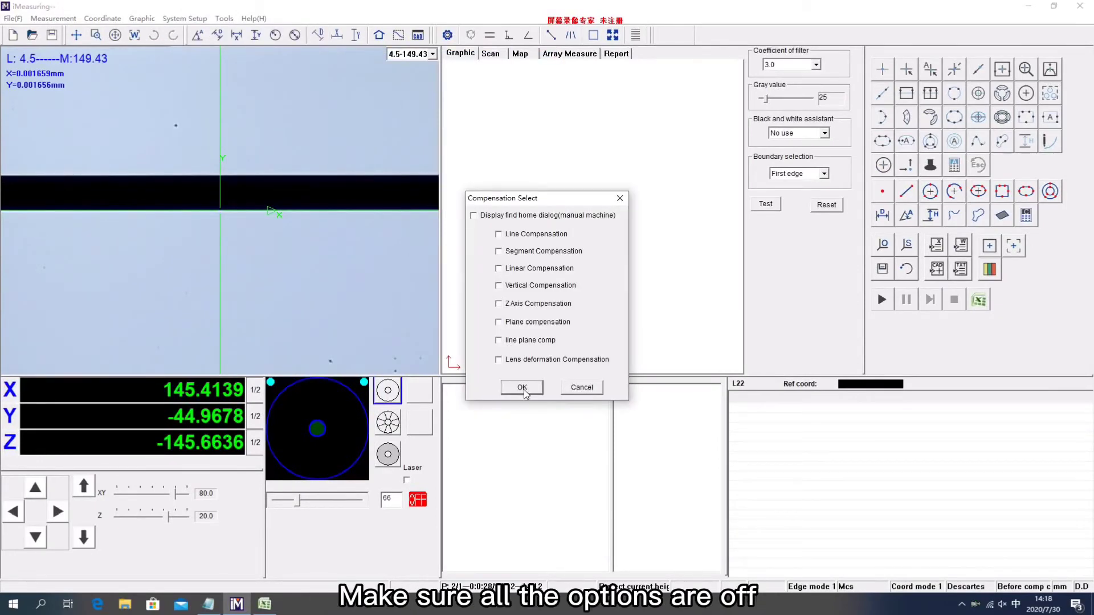
left_click(185, 18)
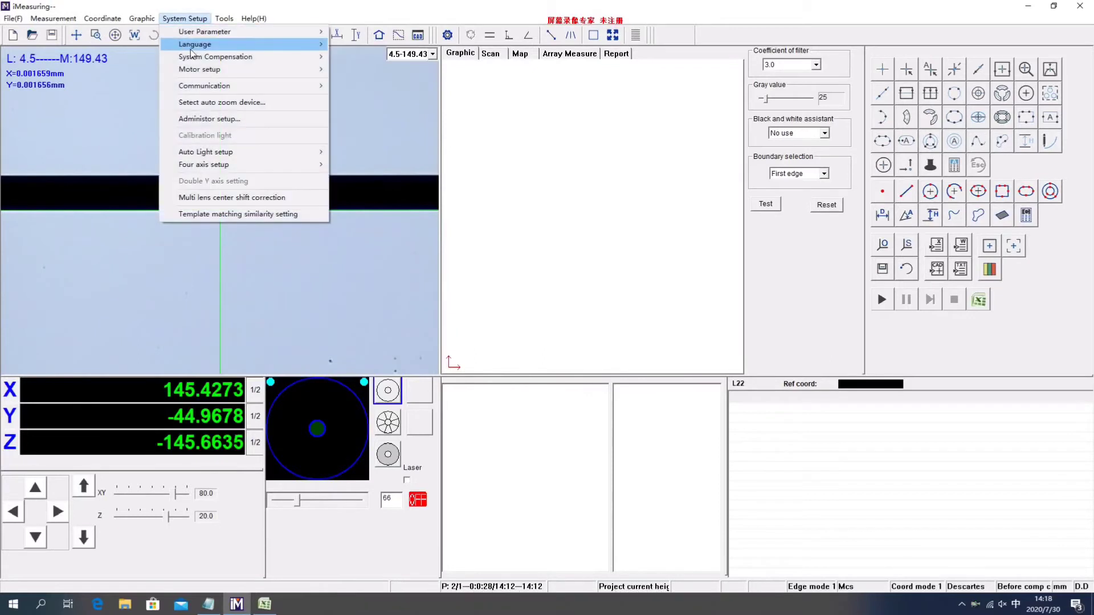
left_click(517, 215)
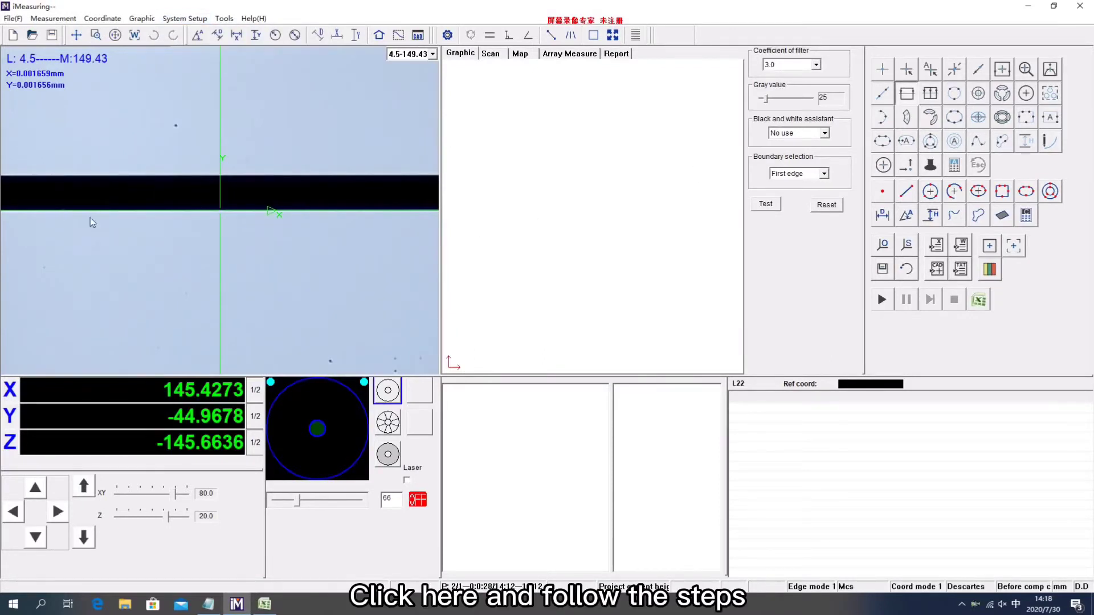
Measure the horizontal bar's lower edge as a line and translate it with a 10 mm Y offset and a number of 18
left_click(62, 212)
left_click(366, 212)
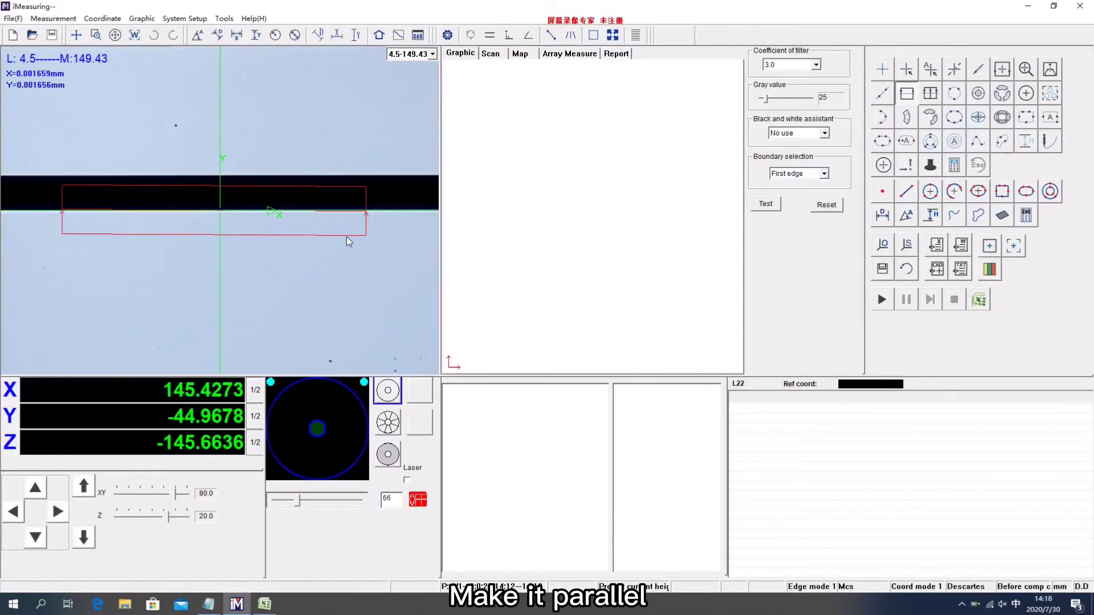
left_click(347, 239)
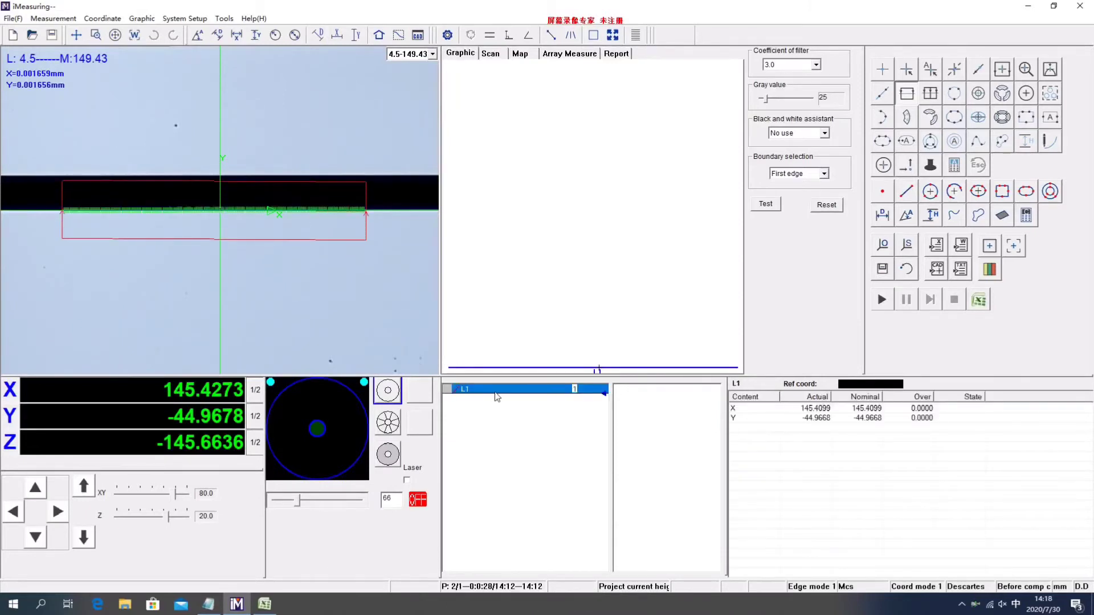
right_click(496, 393)
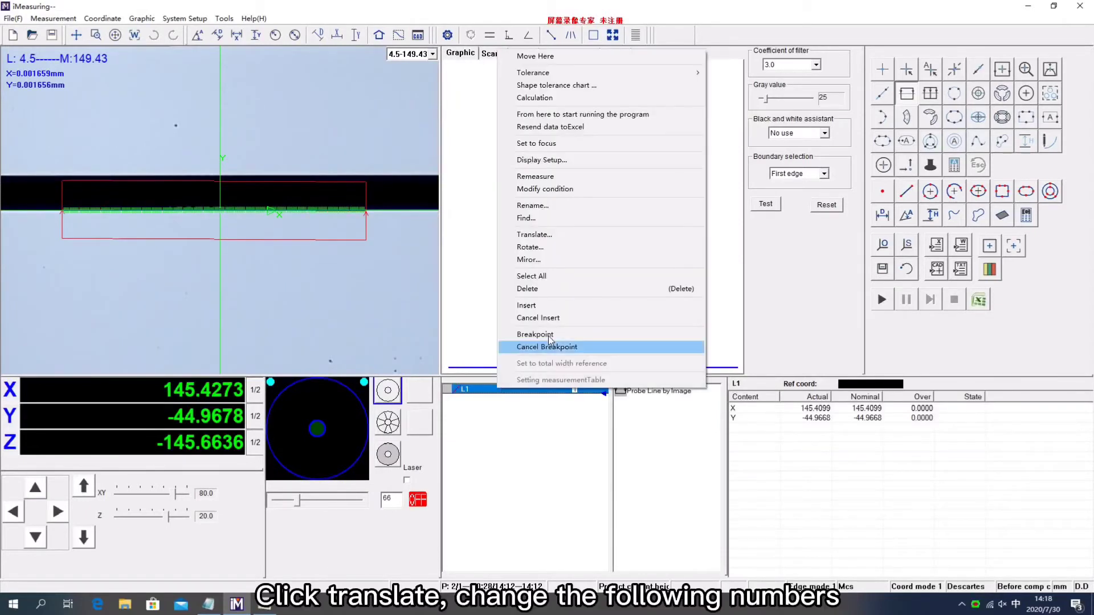
left_click(553, 235)
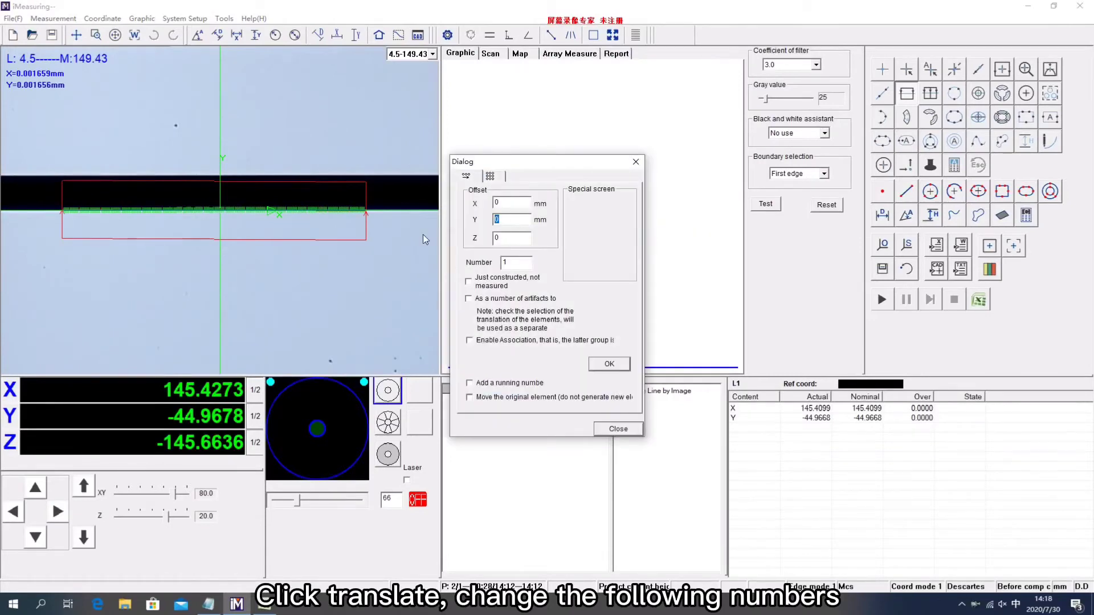
type("10")
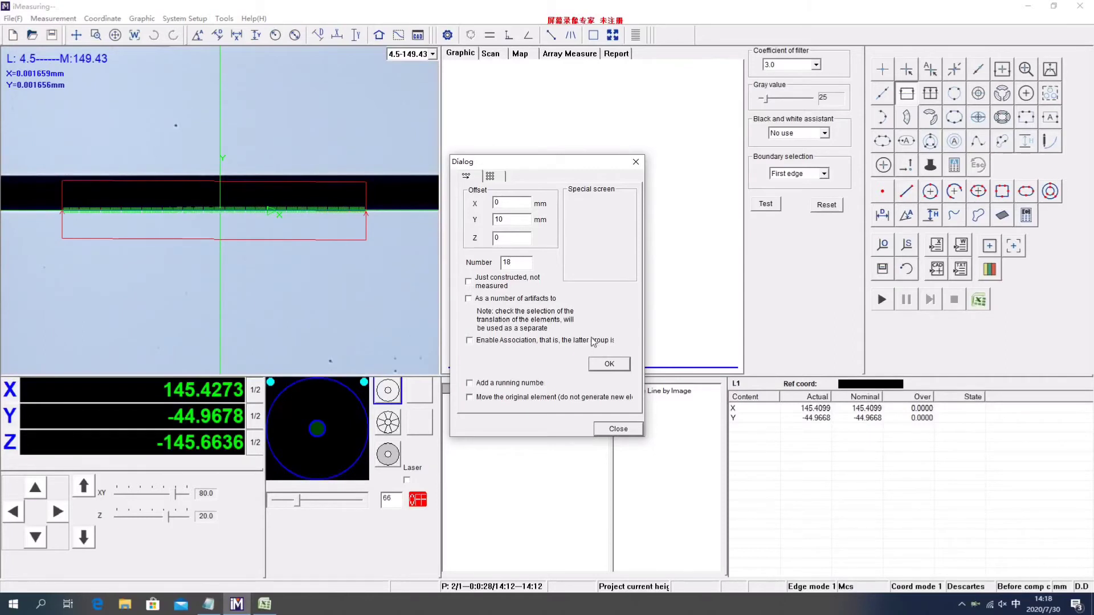
left_click(610, 365)
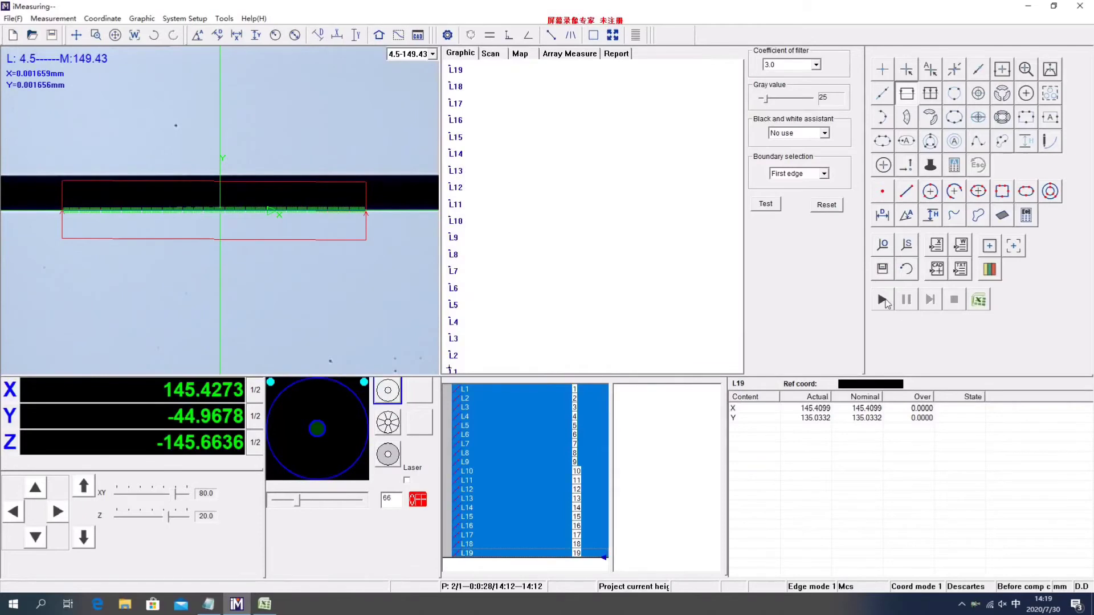
Check the base and report settings for program runs, accept them, and run the program to measure lines L1 to L19
left_click(447, 35)
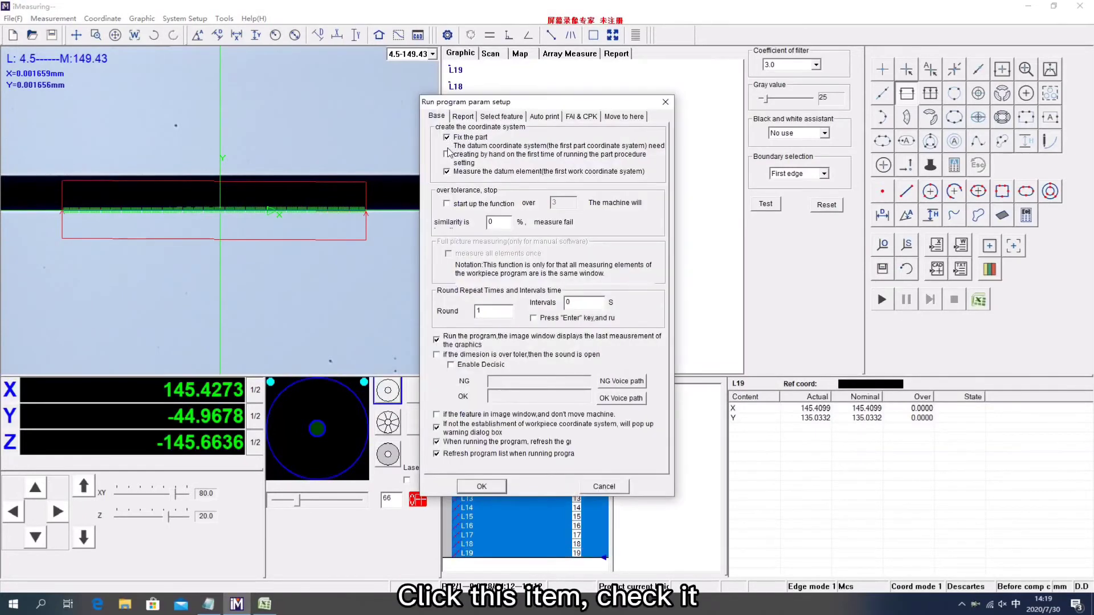
left_click(463, 117)
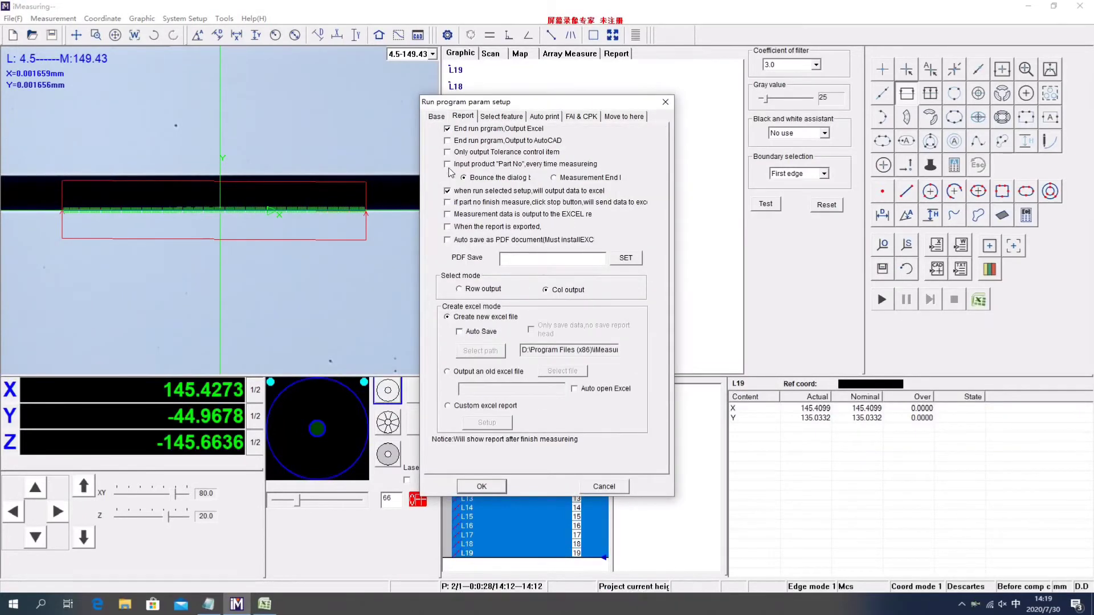
left_click(482, 487)
left_click(447, 34)
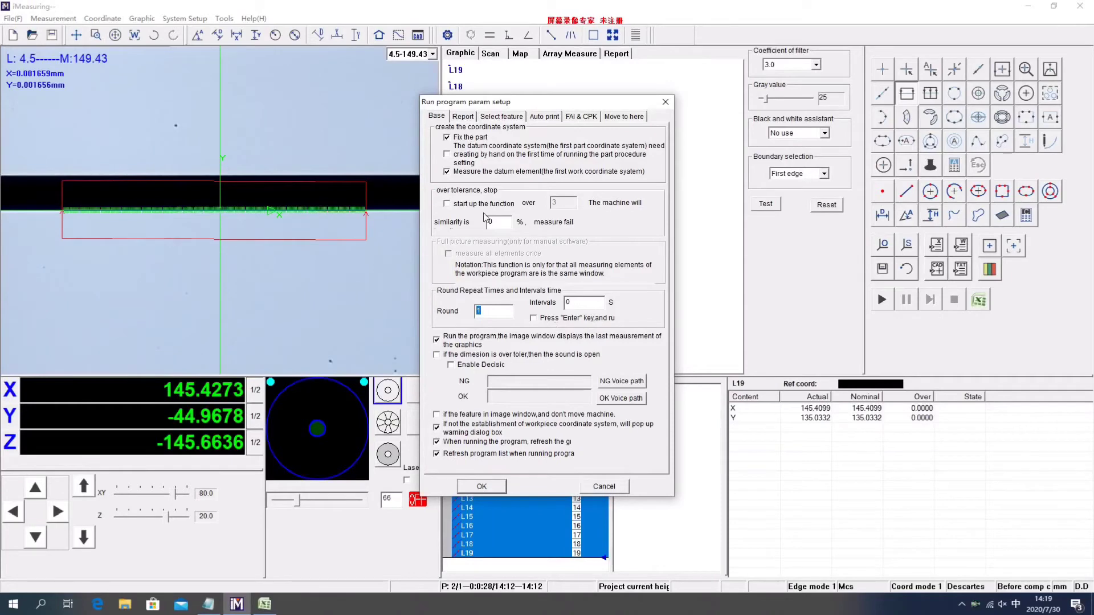
left_click(482, 487)
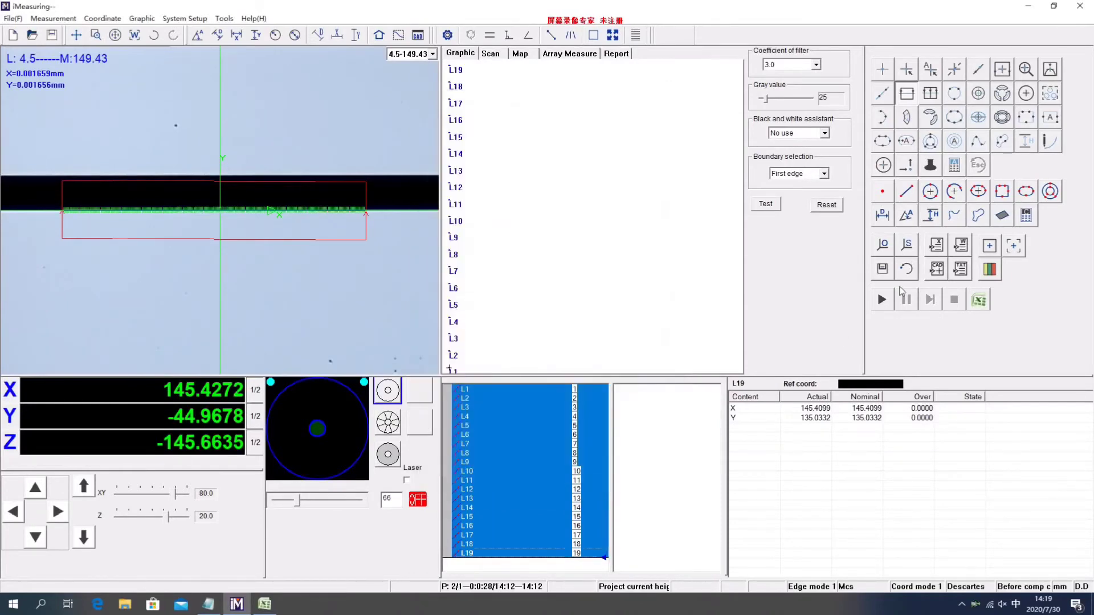
left_click(596, 331)
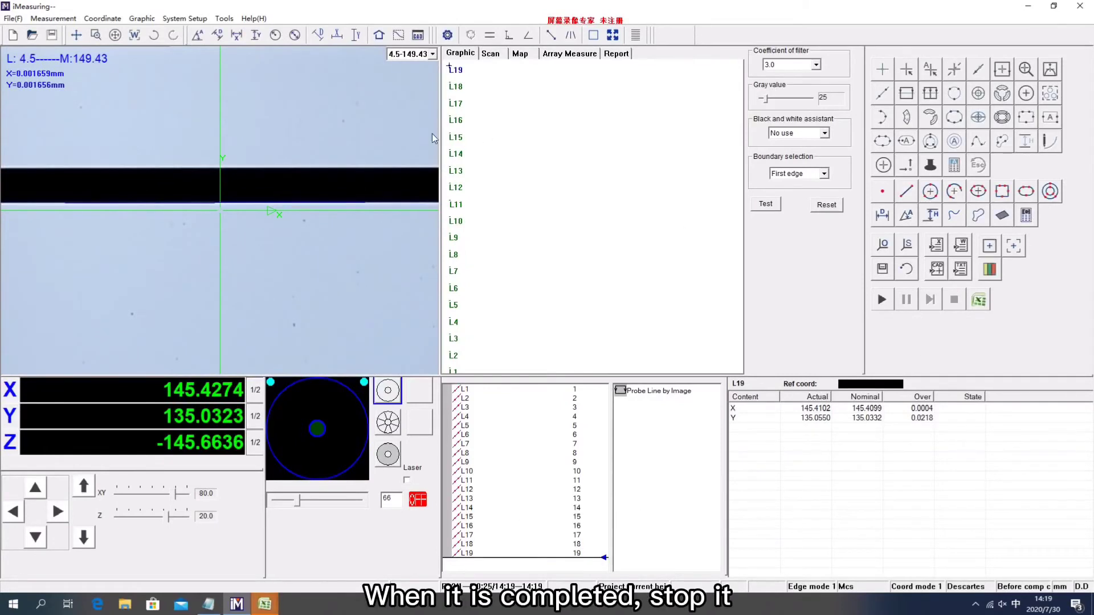
Run the glass scale surface correction on the lines measured along Y and add them as surface data
left_click(185, 18)
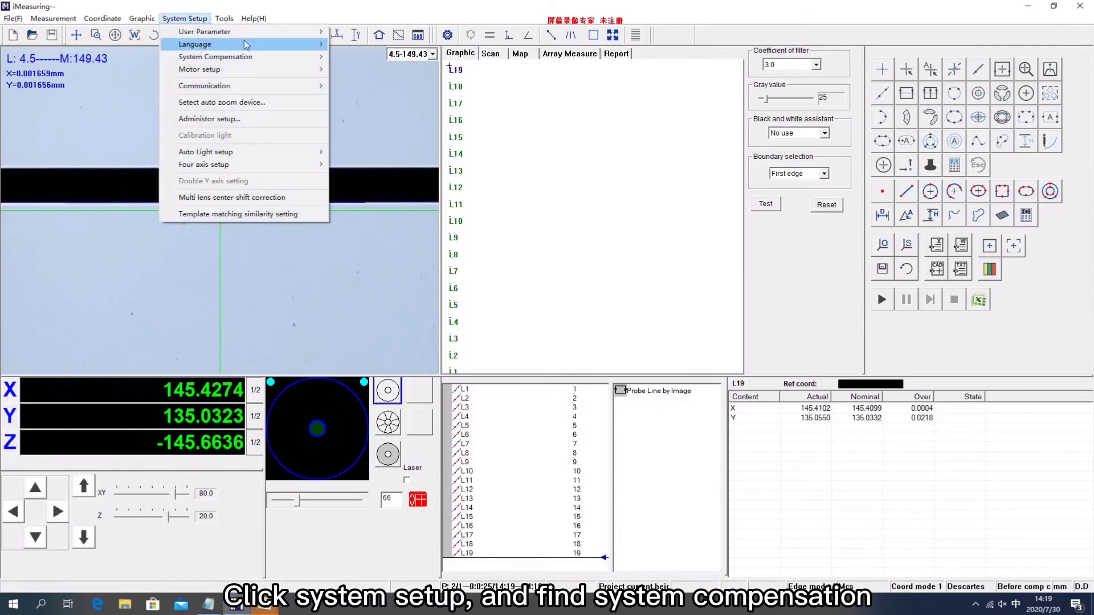
mouse_move(245, 57)
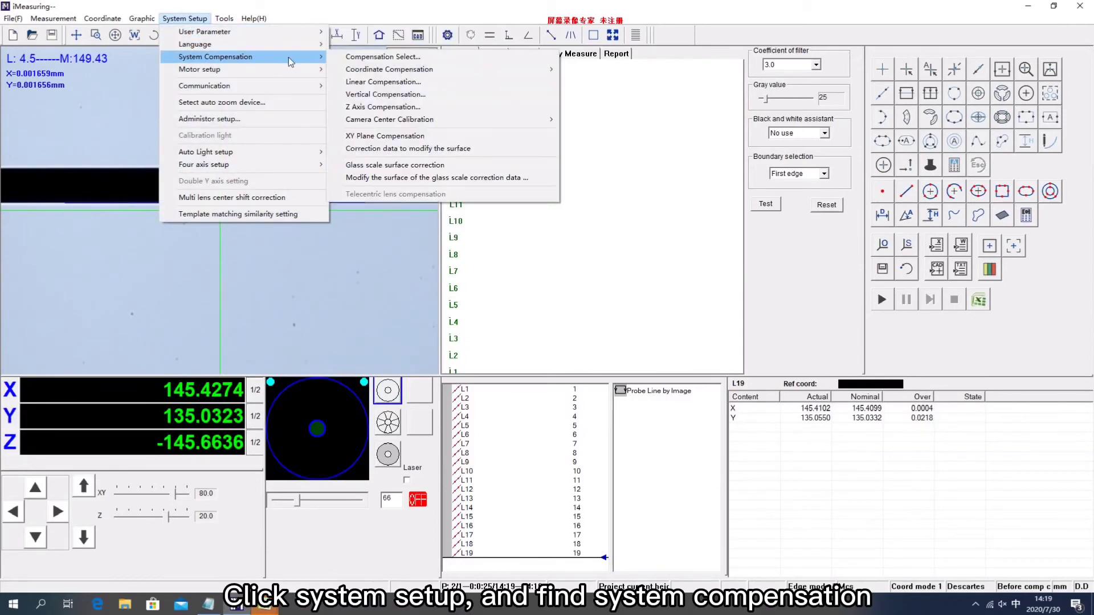
left_click(377, 165)
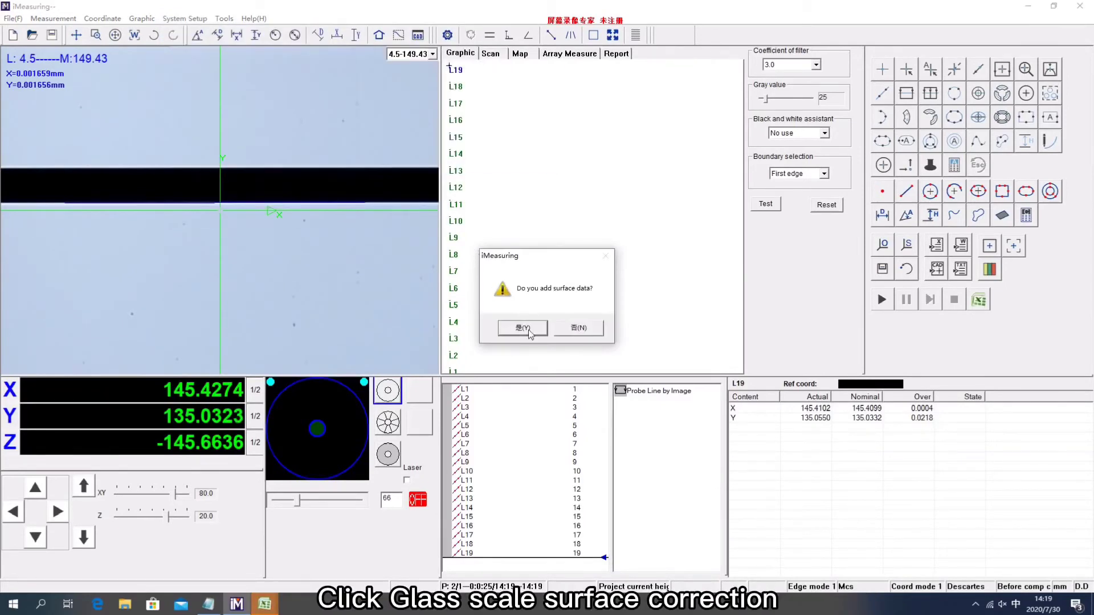
left_click(522, 329)
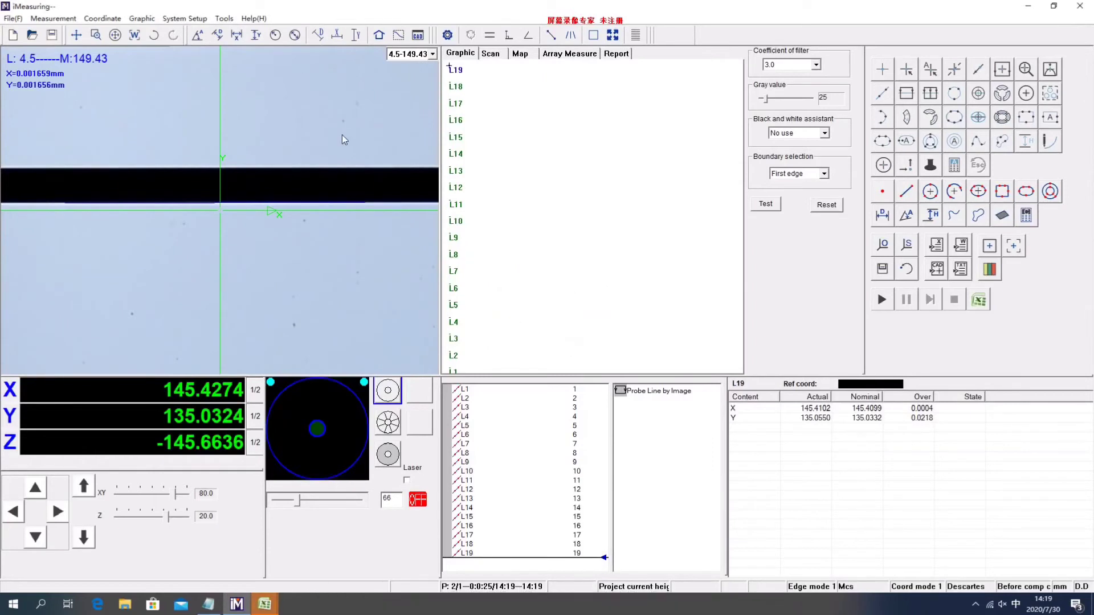
Switch on line plane comp in the system's compensation selection and accept it
left_click(181, 19)
mouse_move(257, 57)
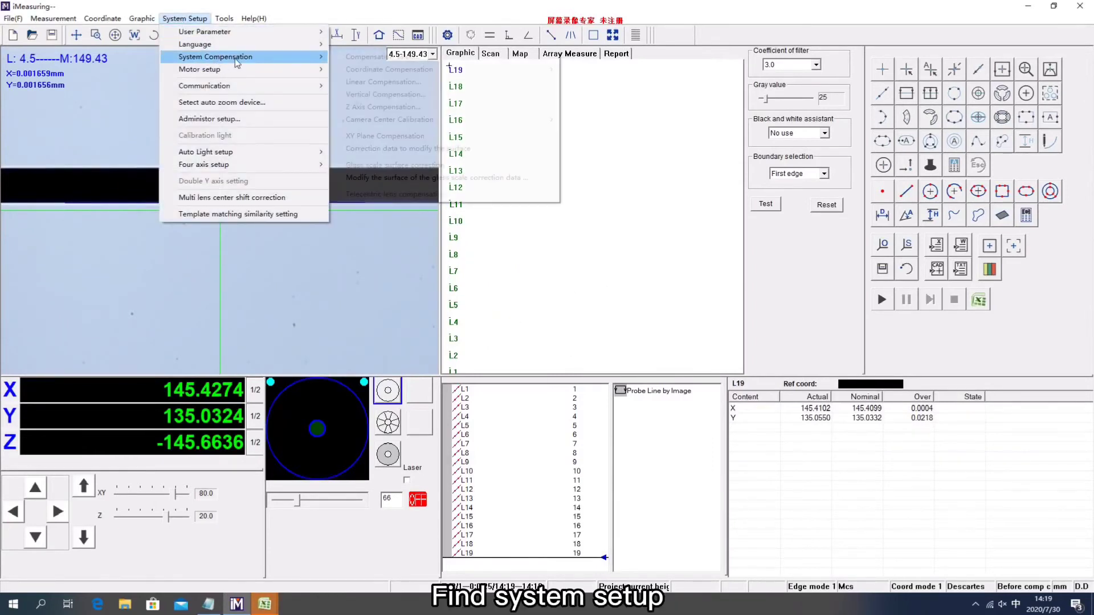
left_click(407, 58)
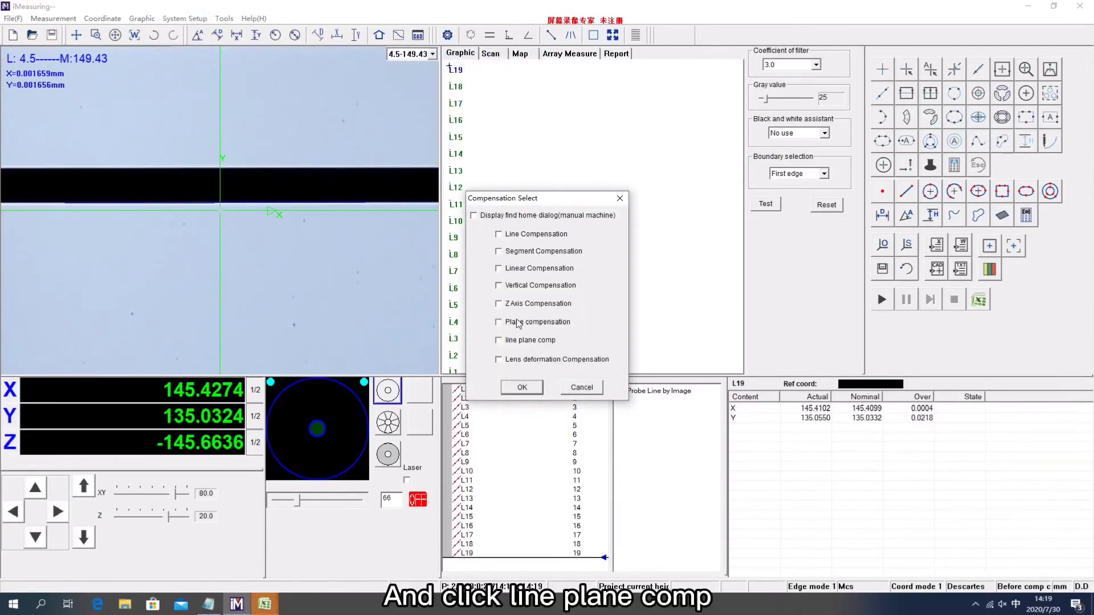
left_click(520, 387)
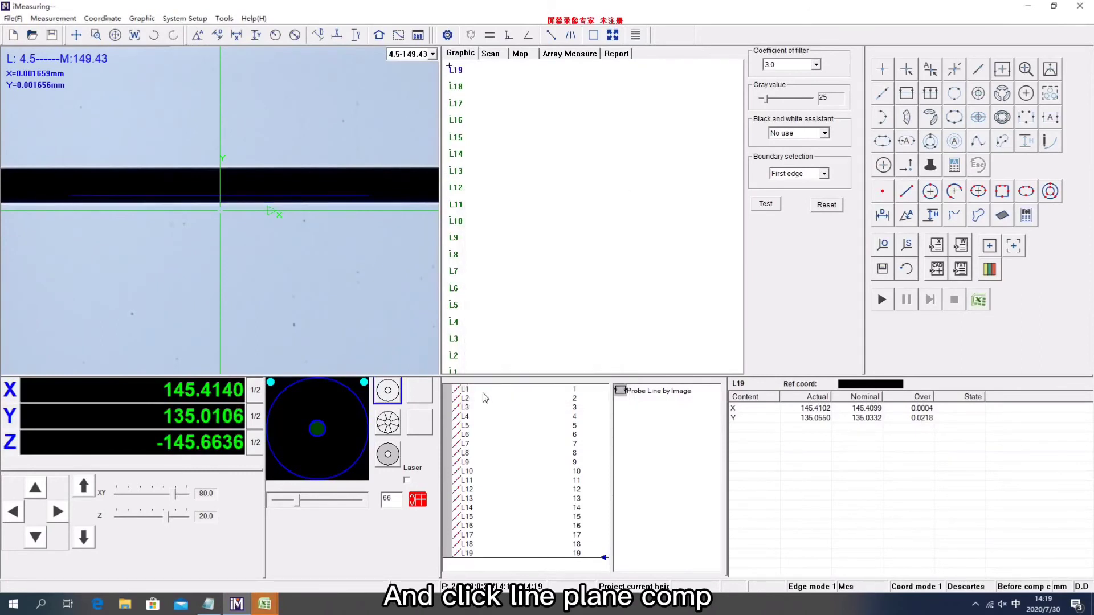
Move the machine back to line L1 and start a new measurement file without saving the data
left_click(481, 390)
right_click(479, 390)
left_click(538, 57)
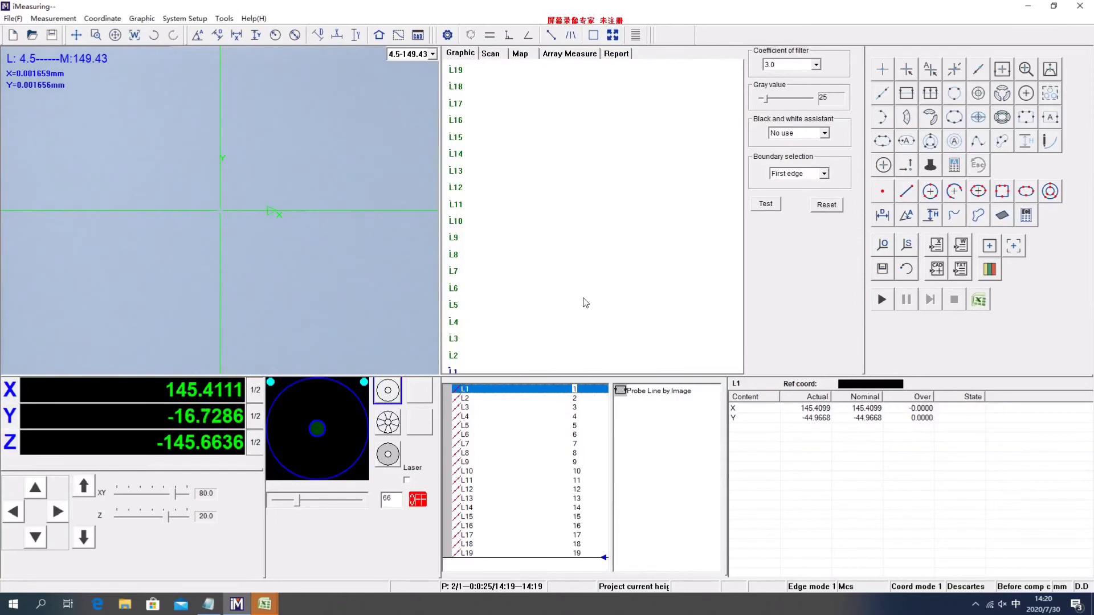
left_click(13, 35)
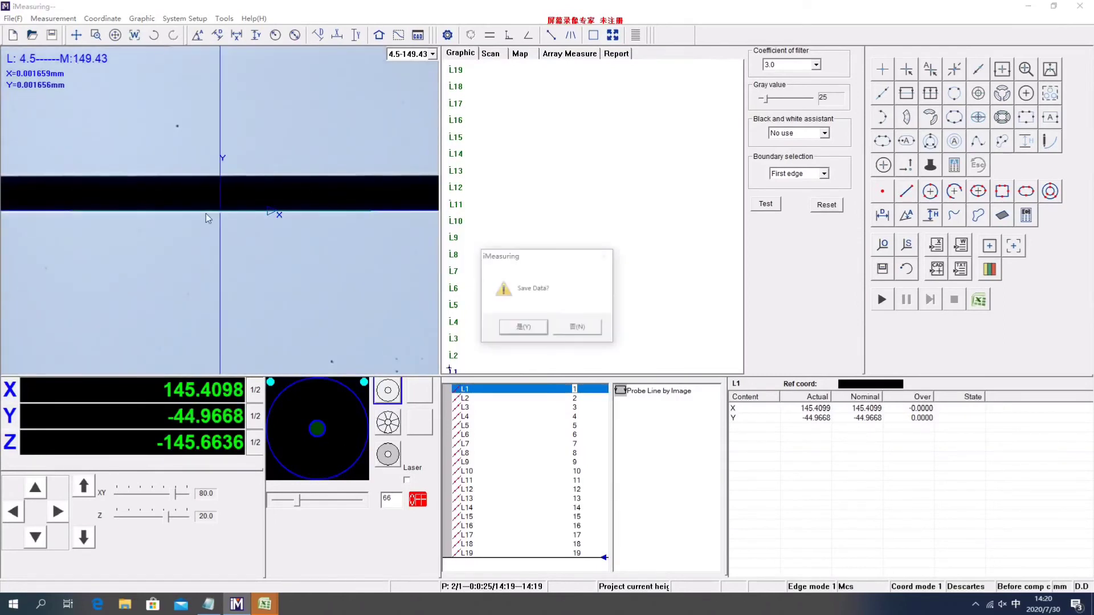
left_click(578, 327)
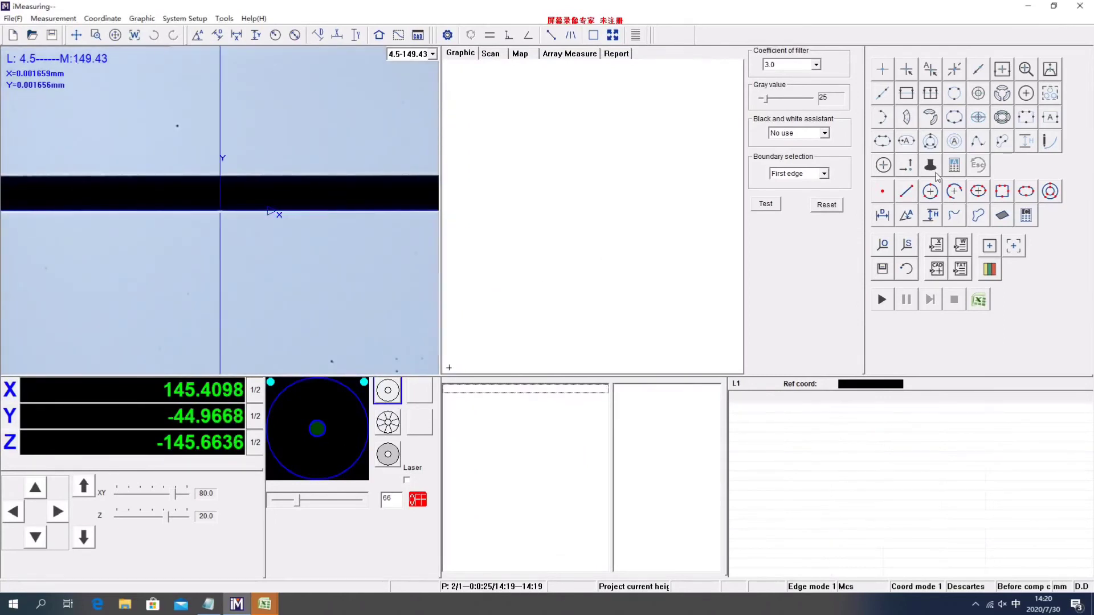
Measure the horizontal bar's lower edge as a line over the middle of the camera view
left_click(906, 94)
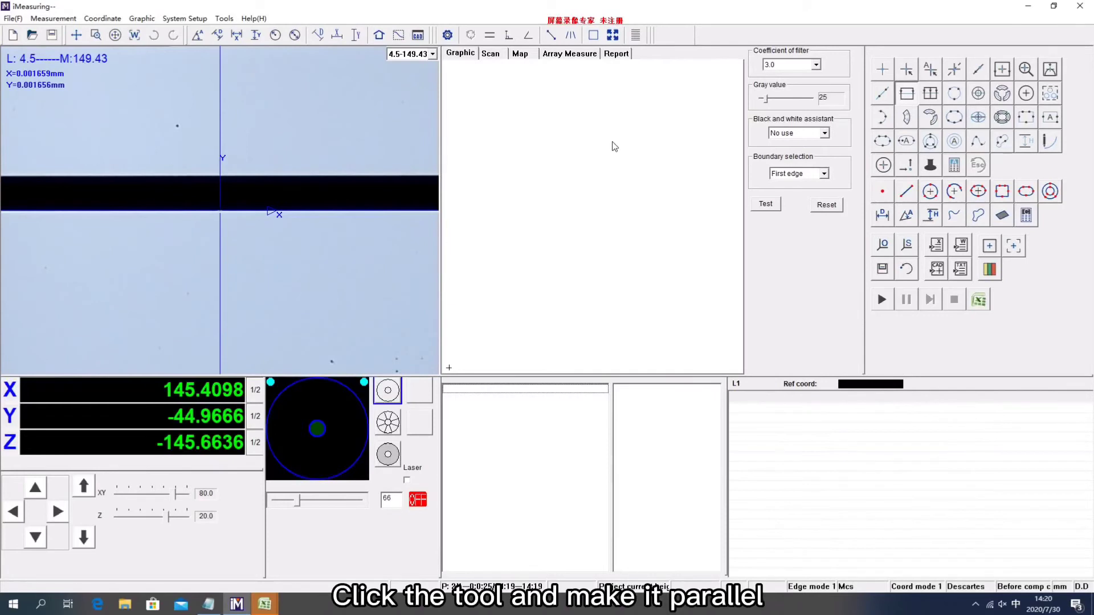
left_click(94, 211)
left_click(325, 219)
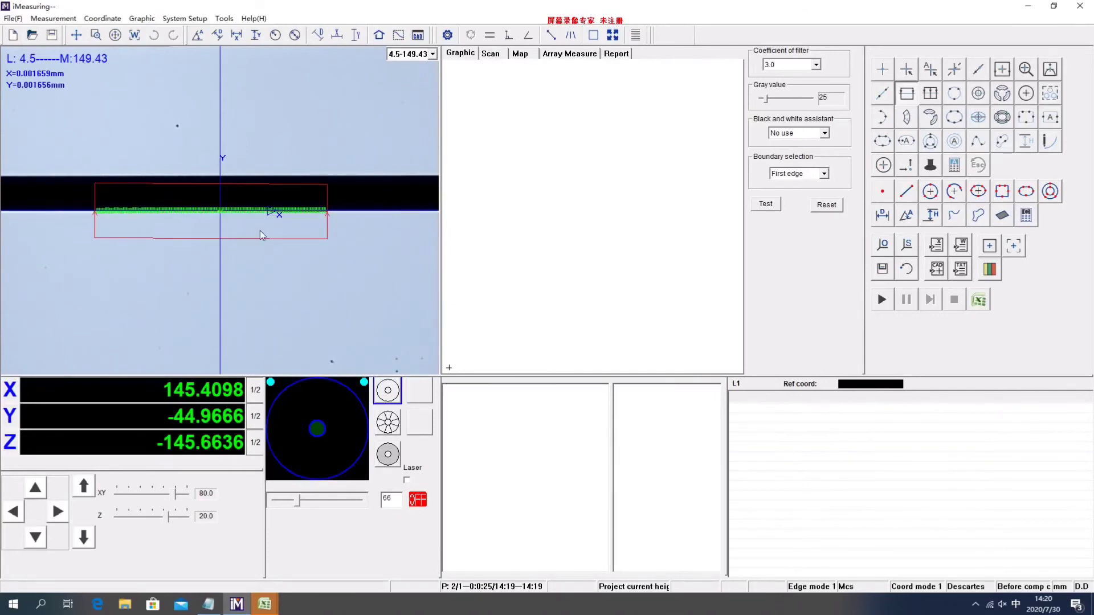
right_click(504, 390)
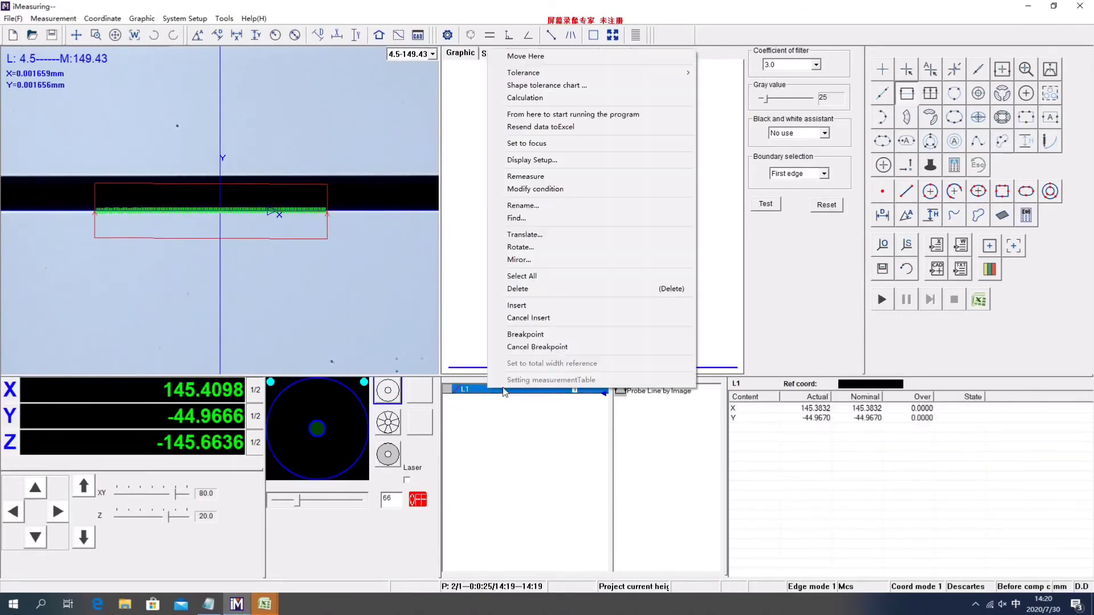
Set the measured line as the X, Y and Z origin and save the coordinate system without axis alignment
left_click(882, 245)
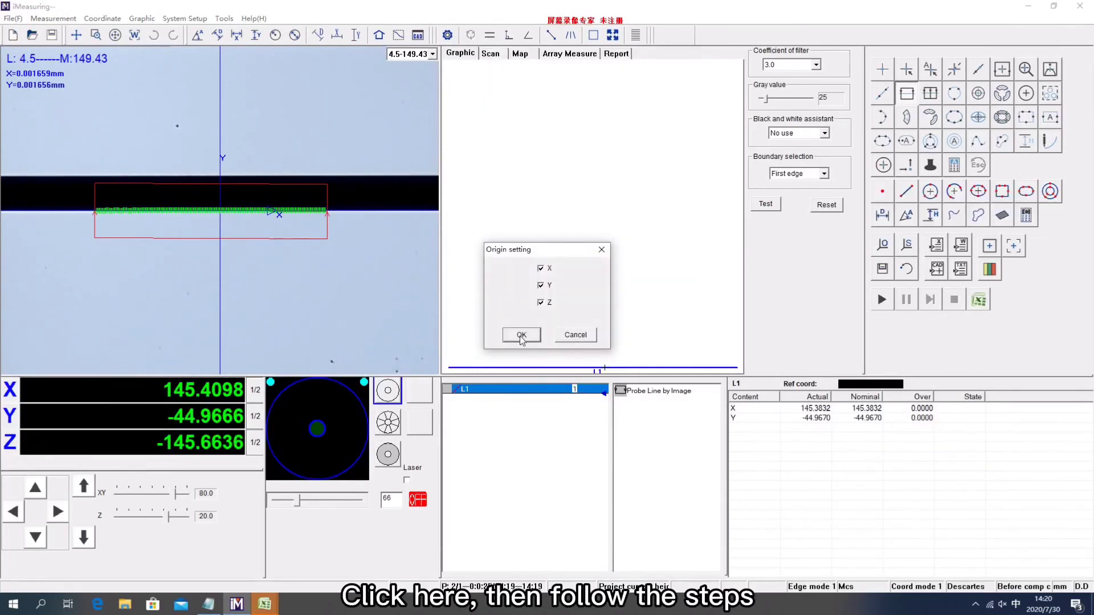
left_click(521, 335)
left_click(882, 270)
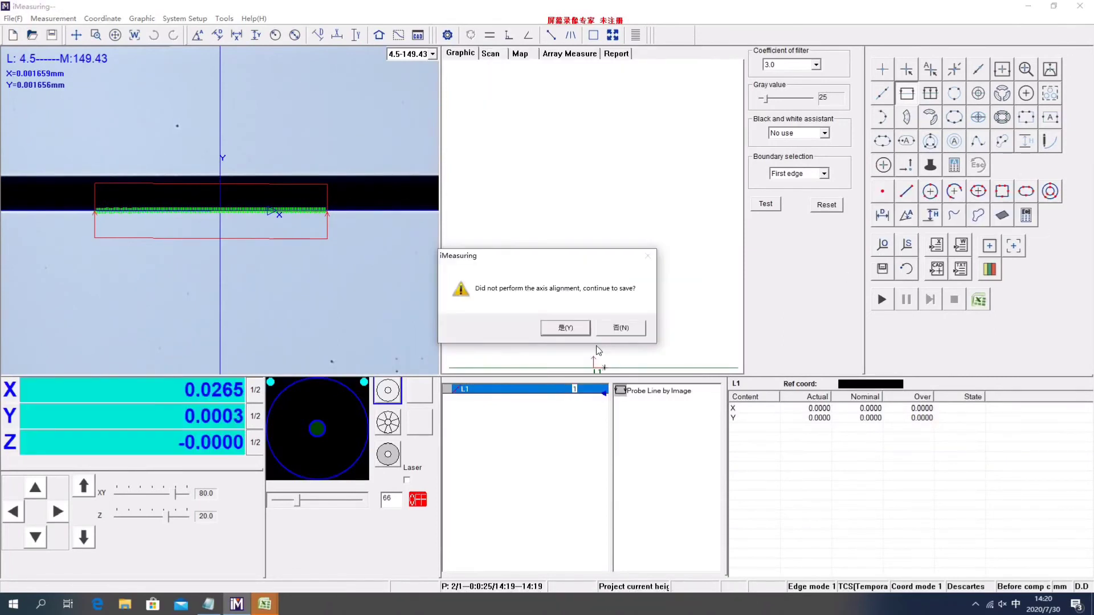
left_click(565, 328)
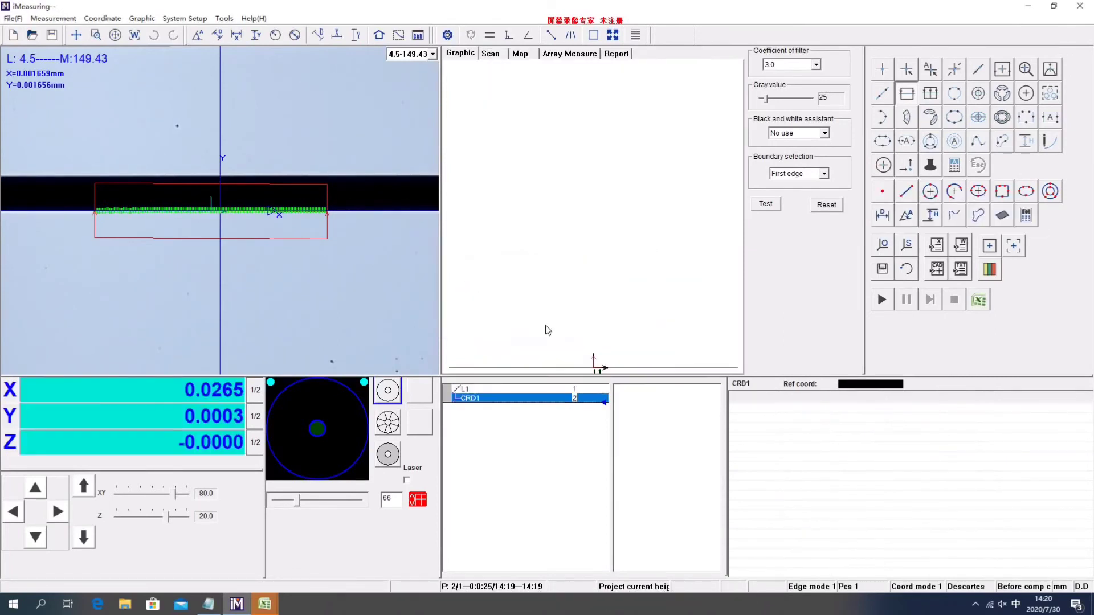
Translate the re-measured lower edge line with a 10 mm Y offset and a number of 18, and run the program
right_click(236, 208)
right_click(461, 406)
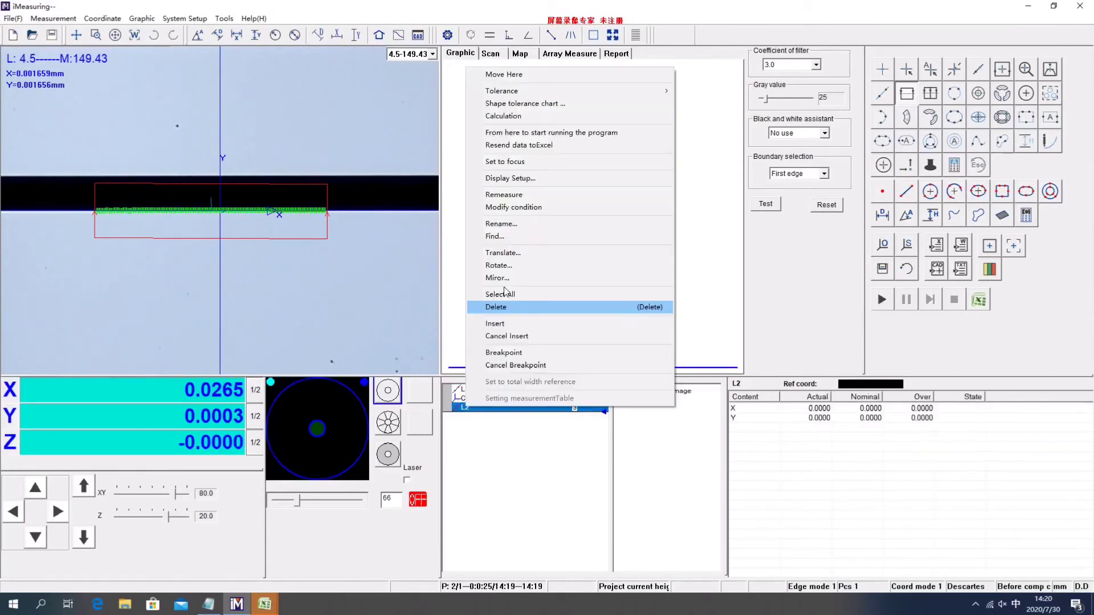
left_click(521, 253)
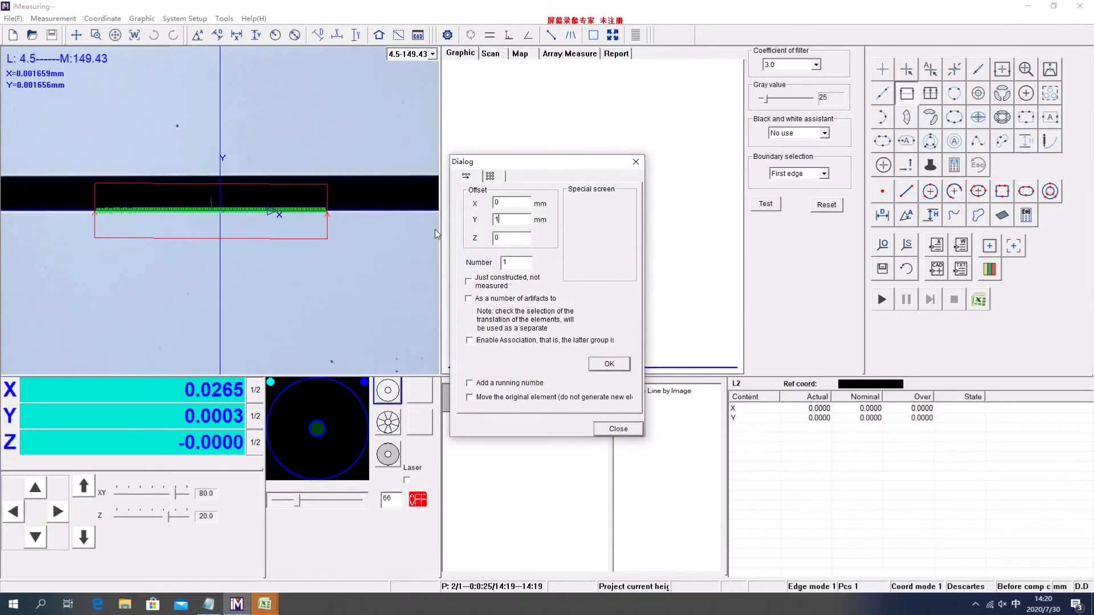
type("10")
left_click(607, 363)
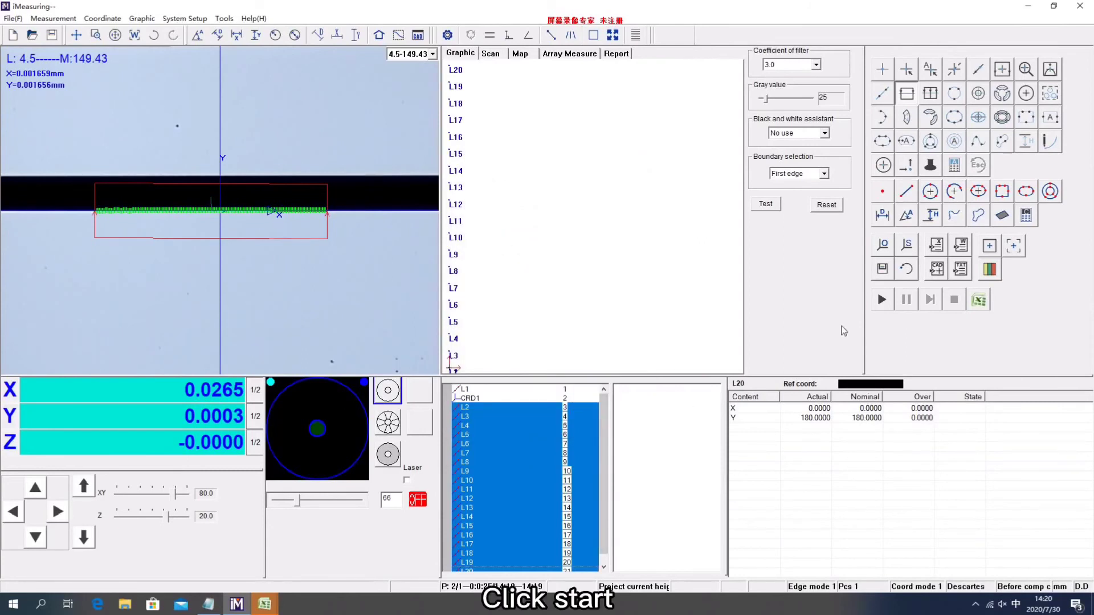
left_click(881, 300)
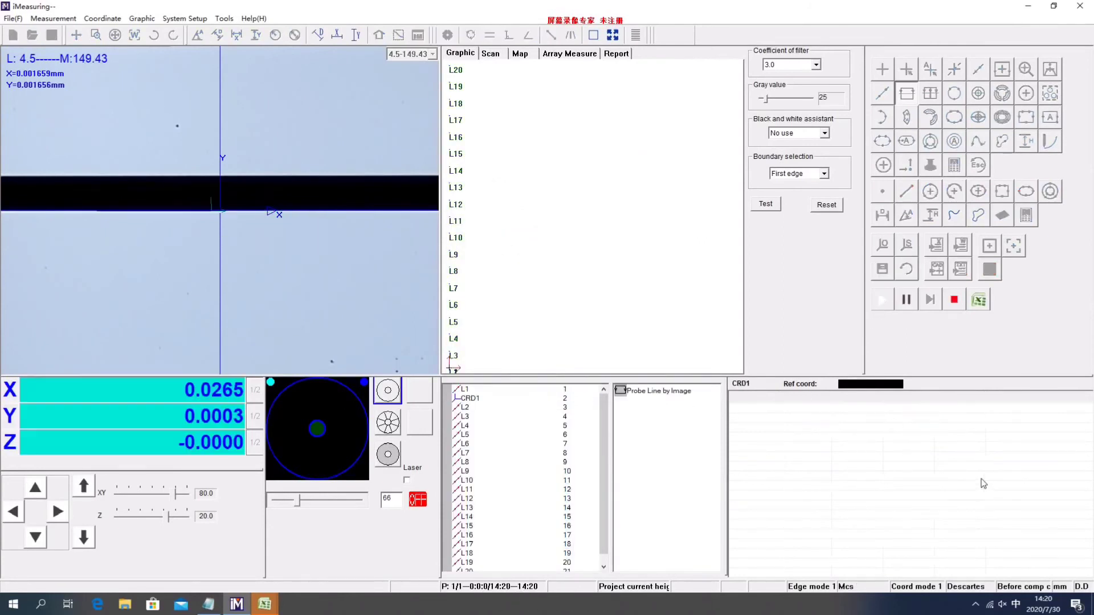